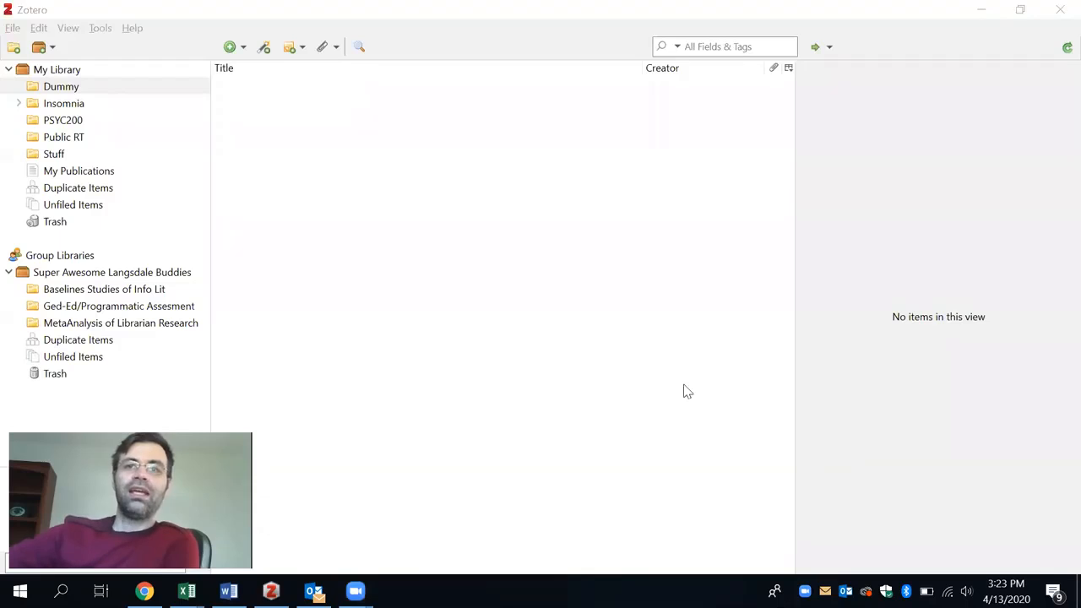
# Step: Select the Dummy collection in My Library as the save destination and switch to Chrome
pyautogui.click(81, 90)
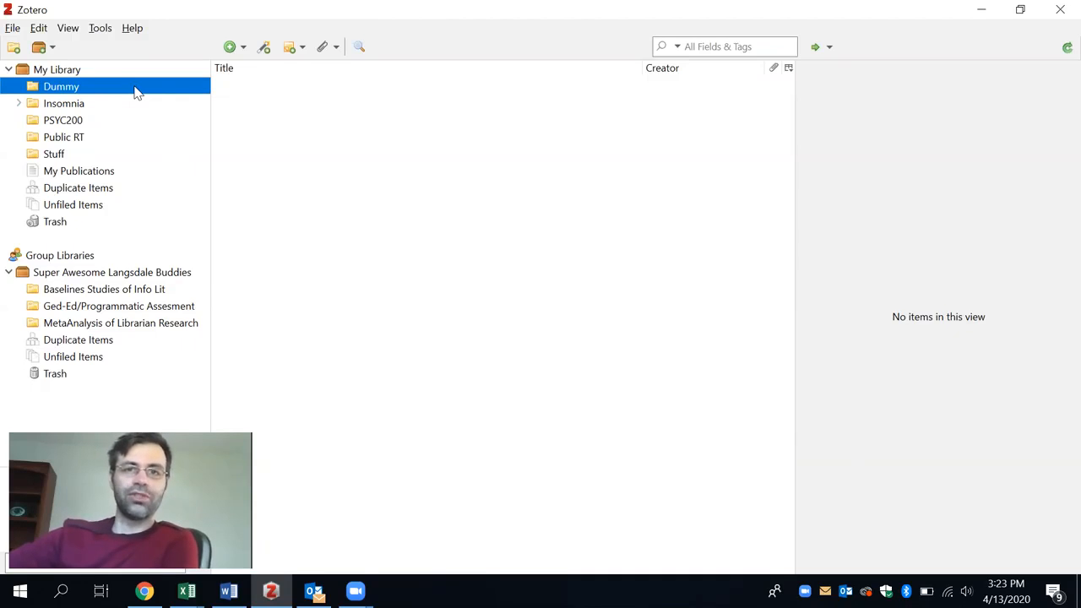
pyautogui.moveTo(145, 591)
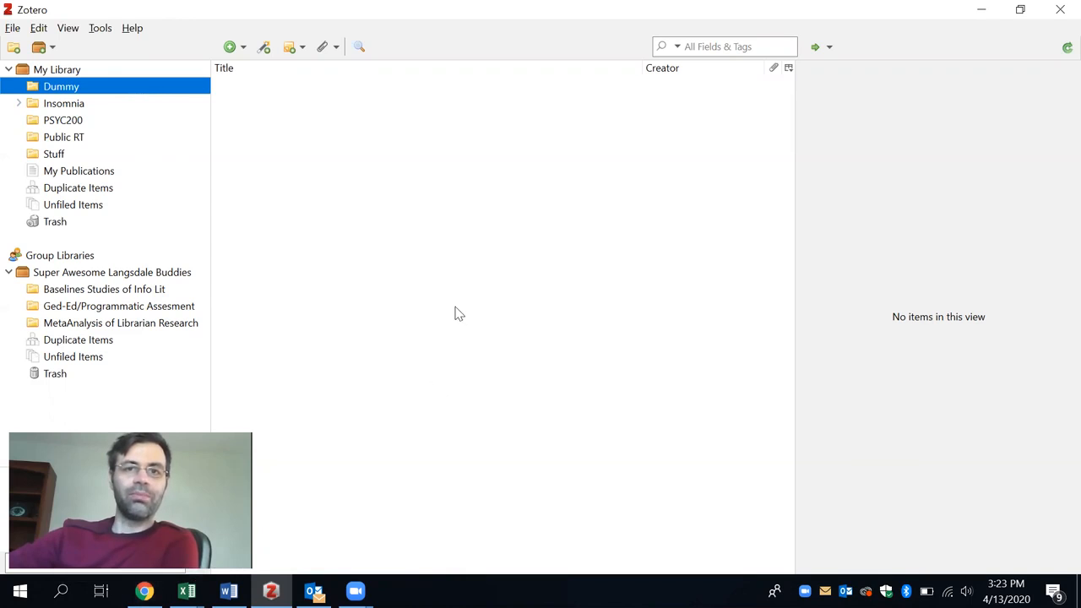
pyautogui.click(149, 586)
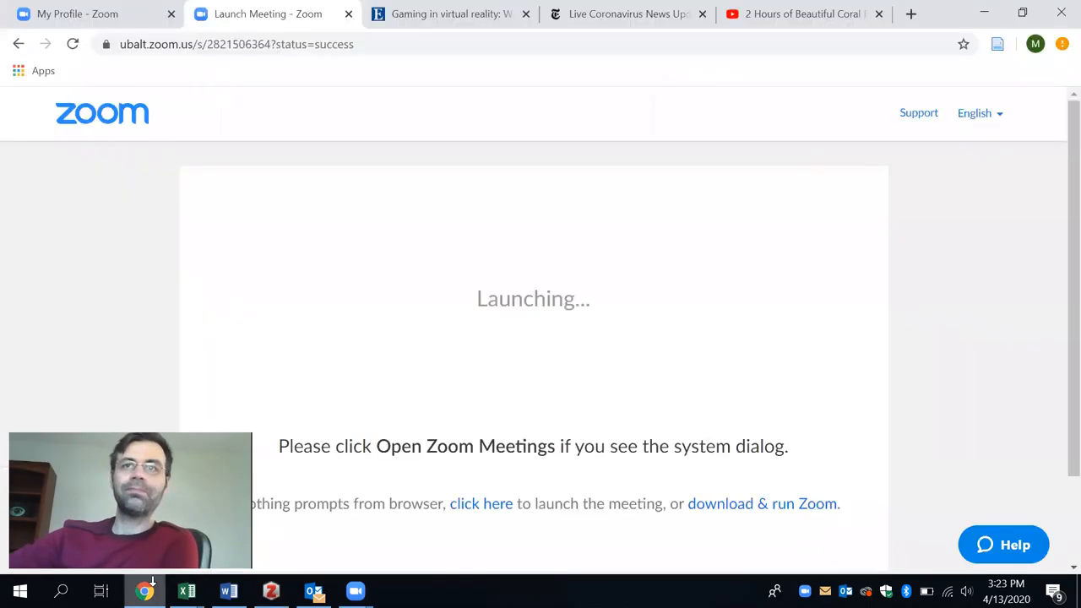
# Step: Look over the open virtual reality gaming article, New York Times coronavirus updates and YouTube coral reef video pages
pyautogui.click(450, 15)
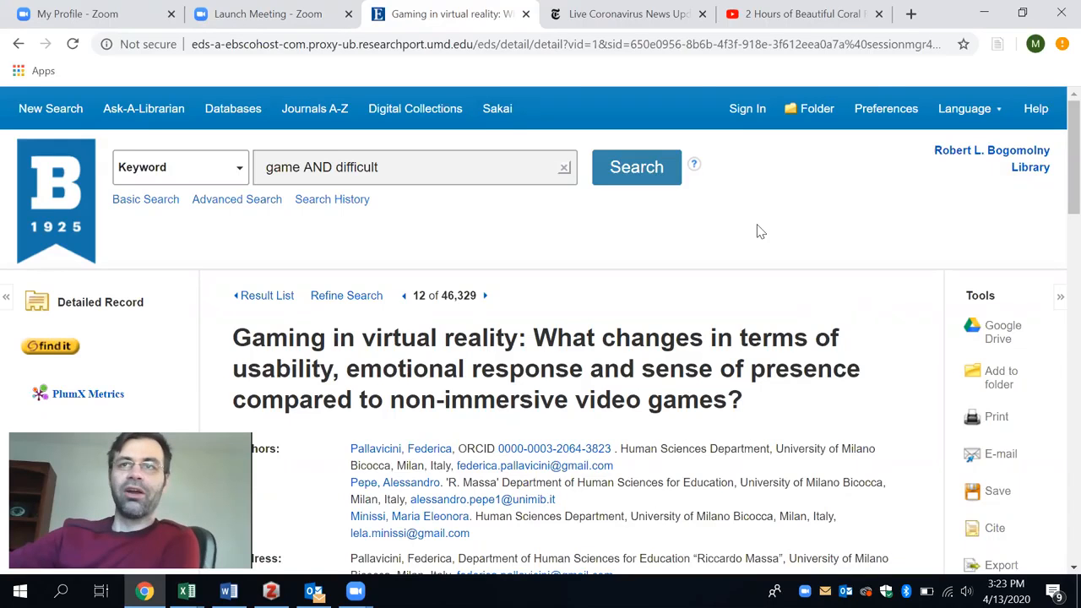
pyautogui.click(642, 13)
pyautogui.scroll(-3, 741, 217)
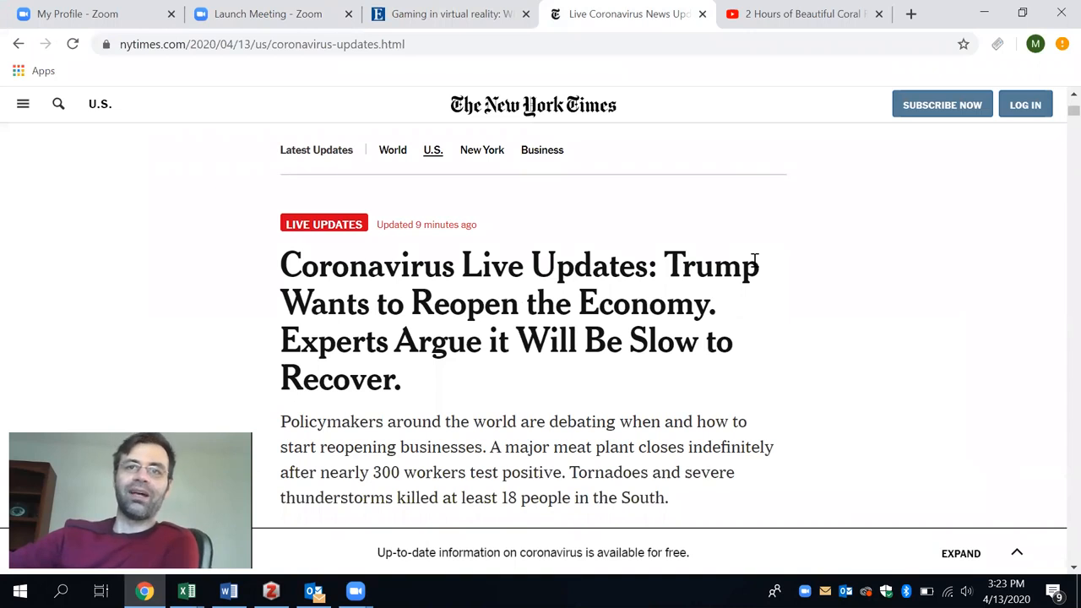
pyautogui.click(779, 17)
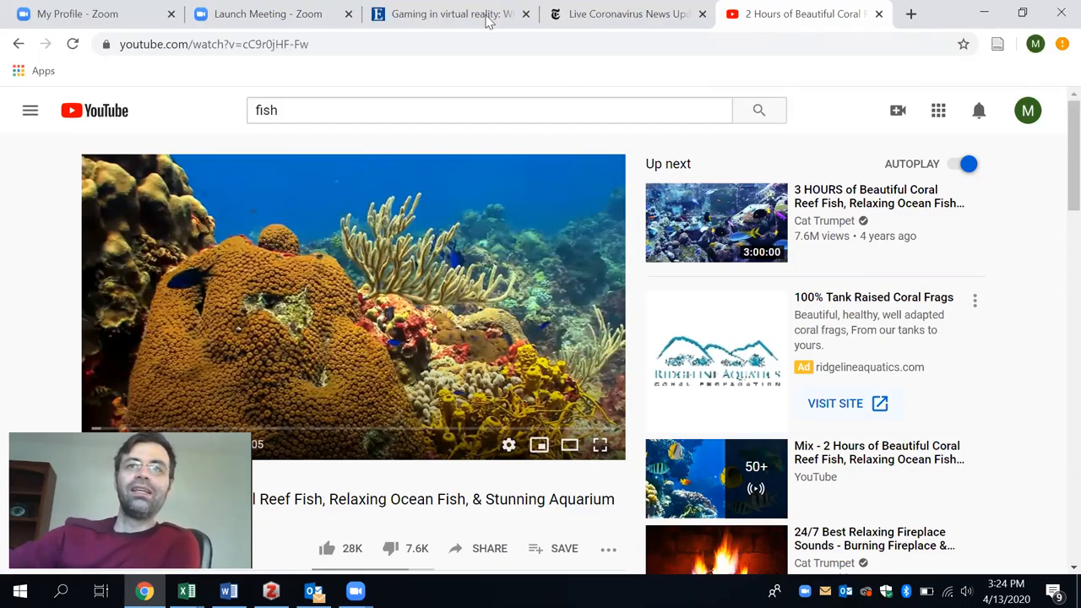
# Step: Save the "Gaming in virtual reality" article record to the Dummy collection with the Zotero browser connector
pyautogui.click(441, 14)
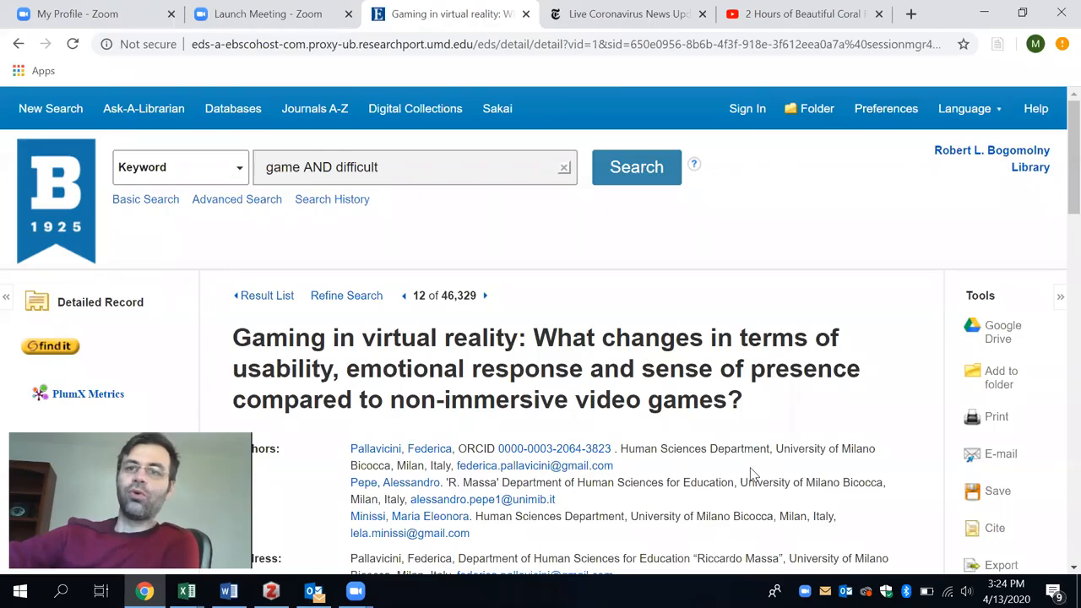
pyautogui.moveTo(984, 26)
pyautogui.mouseDown()
pyautogui.moveTo(1035, 67)
pyautogui.moveTo(984, 19)
pyautogui.moveTo(981, 27)
pyautogui.mouseUp()
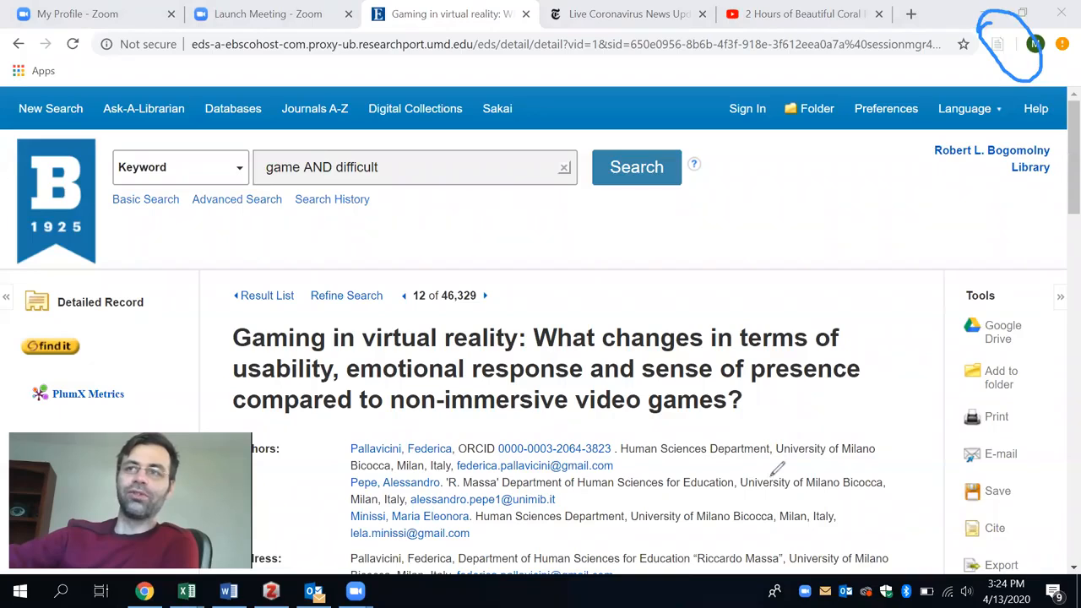
pyautogui.click(770, 537)
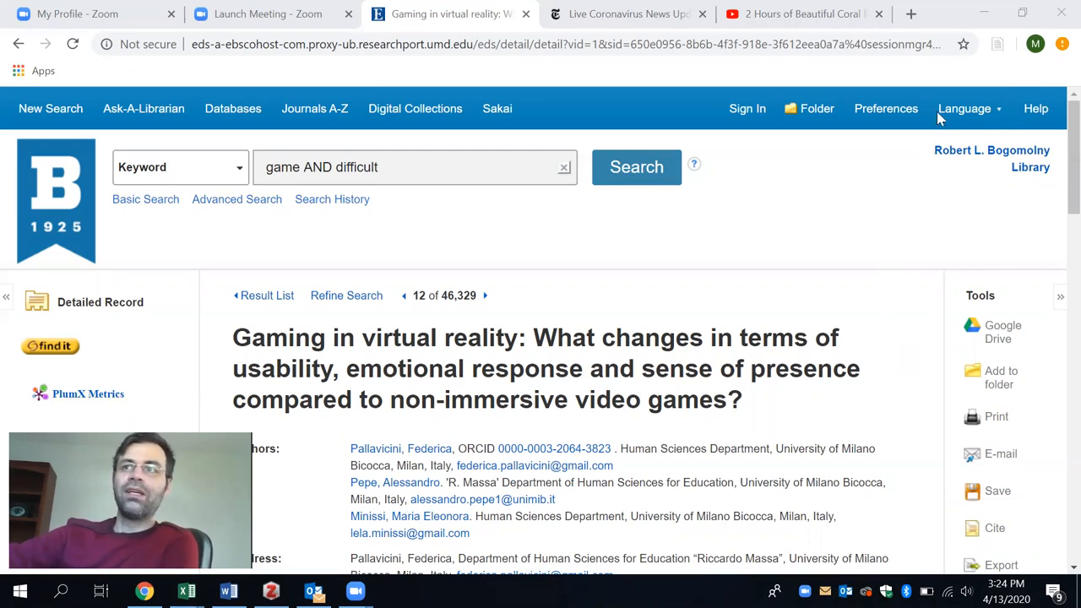
pyautogui.click(999, 46)
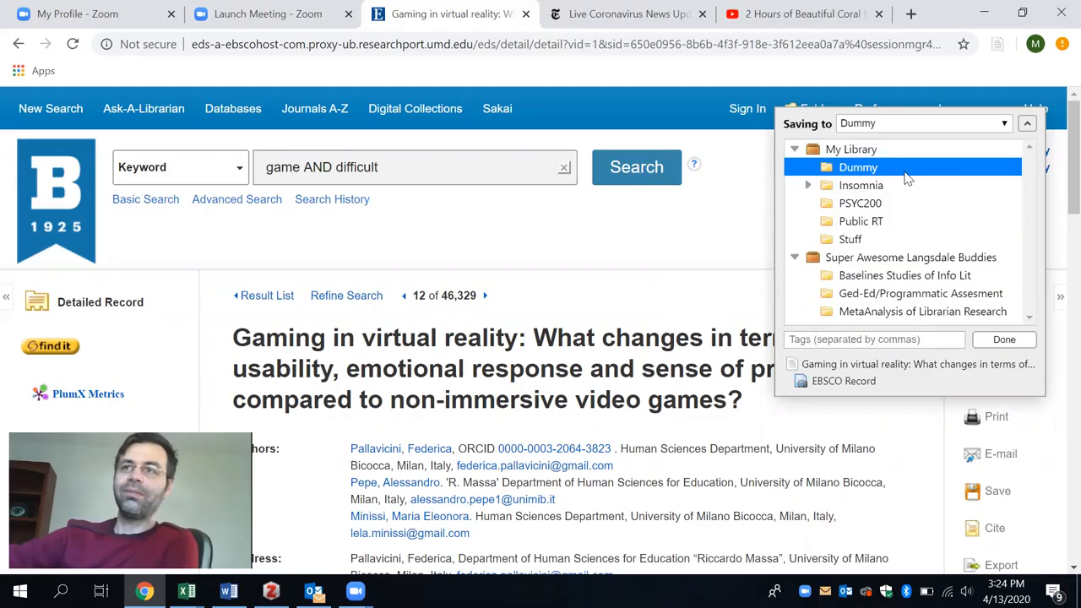
pyautogui.click(1004, 339)
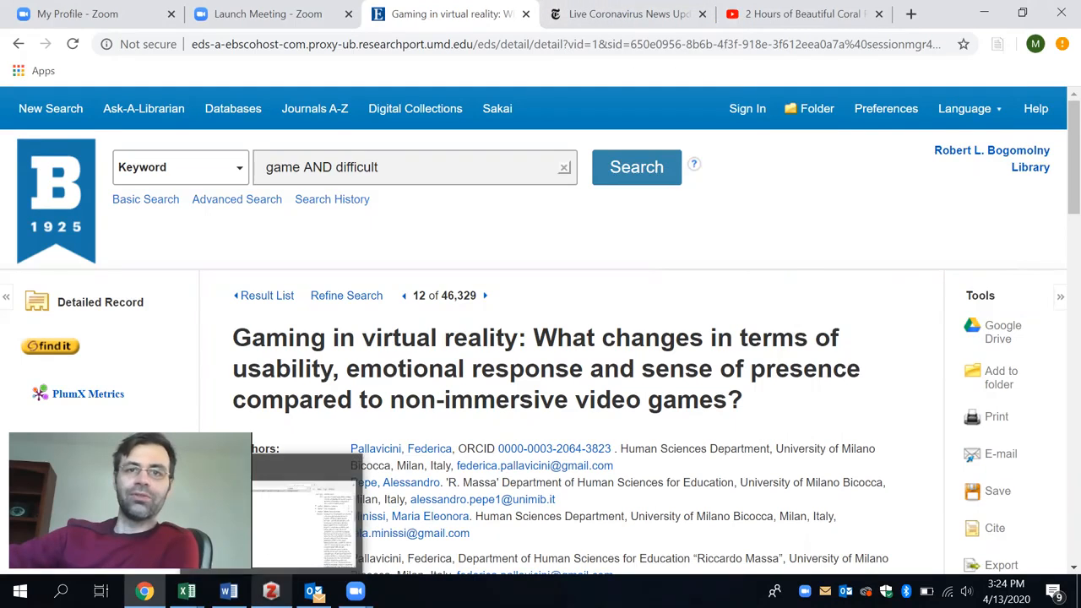
# Step: Switch to Zotero and review the bibliographic details captured for the saved gaming article
pyautogui.hotkey('alt', 'Tab')
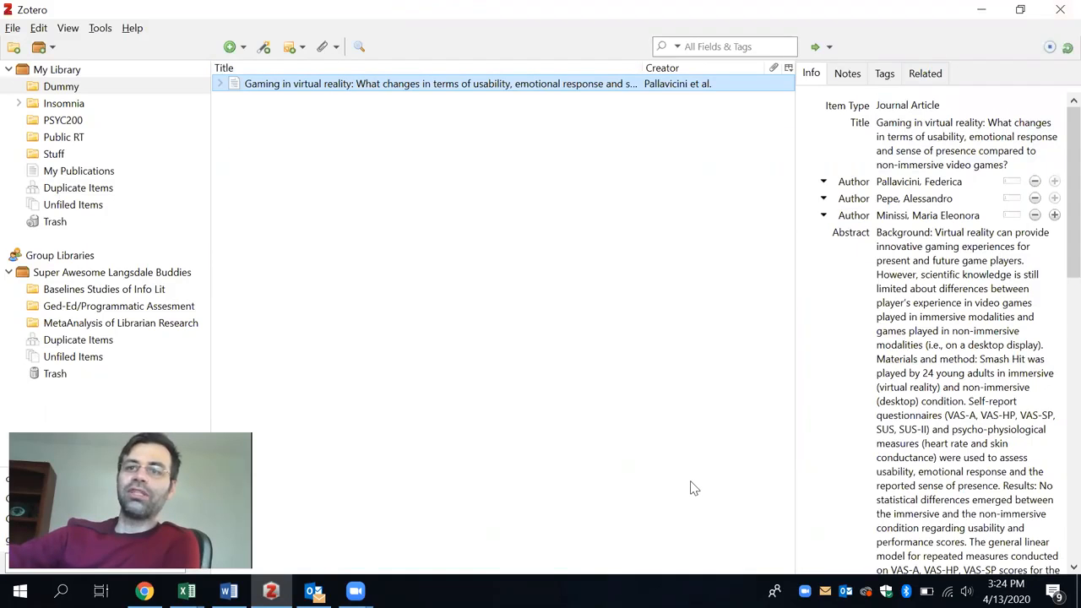
pyautogui.moveTo(832, 125)
pyautogui.mouseDown()
pyautogui.moveTo(838, 303)
pyautogui.moveTo(812, 463)
pyautogui.moveTo(829, 520)
pyautogui.moveTo(1066, 490)
pyautogui.moveTo(1051, 154)
pyautogui.moveTo(940, 84)
pyautogui.moveTo(836, 83)
pyautogui.mouseUp()
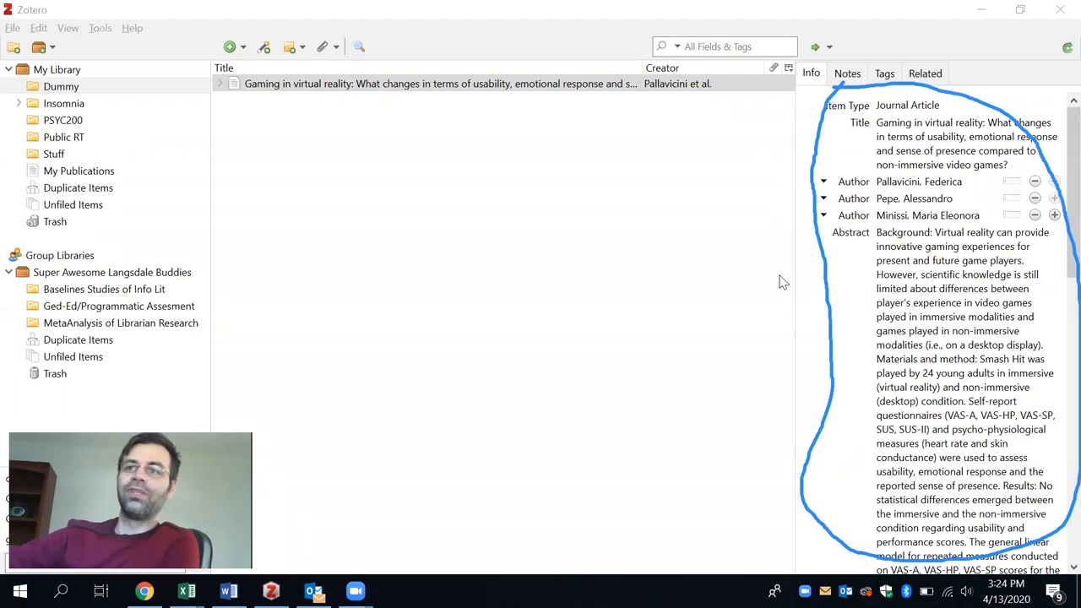
pyautogui.click(809, 484)
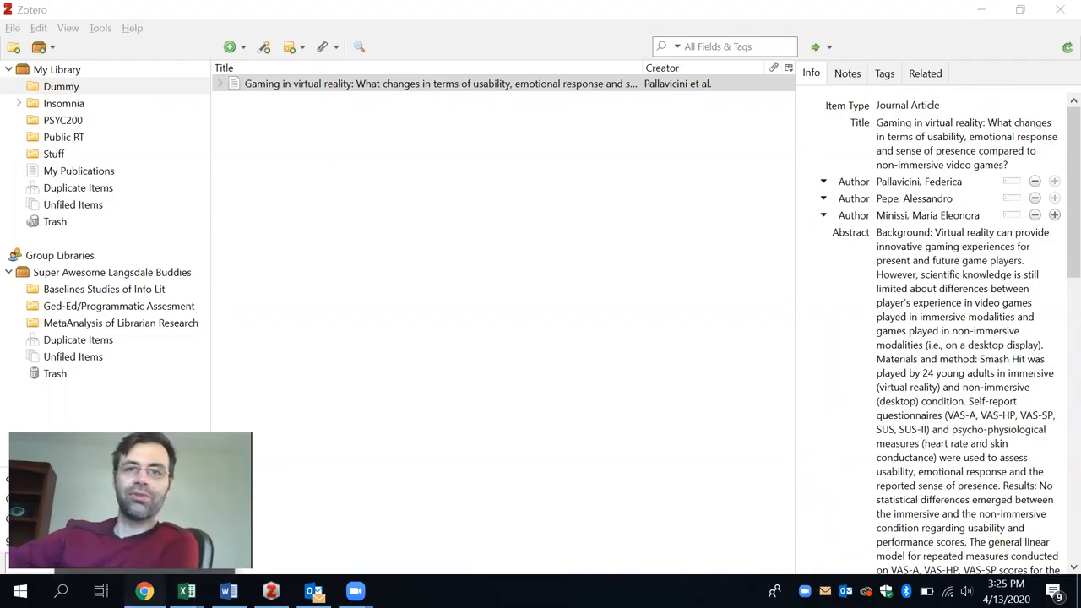
# Step: Switch to Chrome and save the New York Times "Coronavirus Live Updates" article to the Dummy collection
pyautogui.click(156, 589)
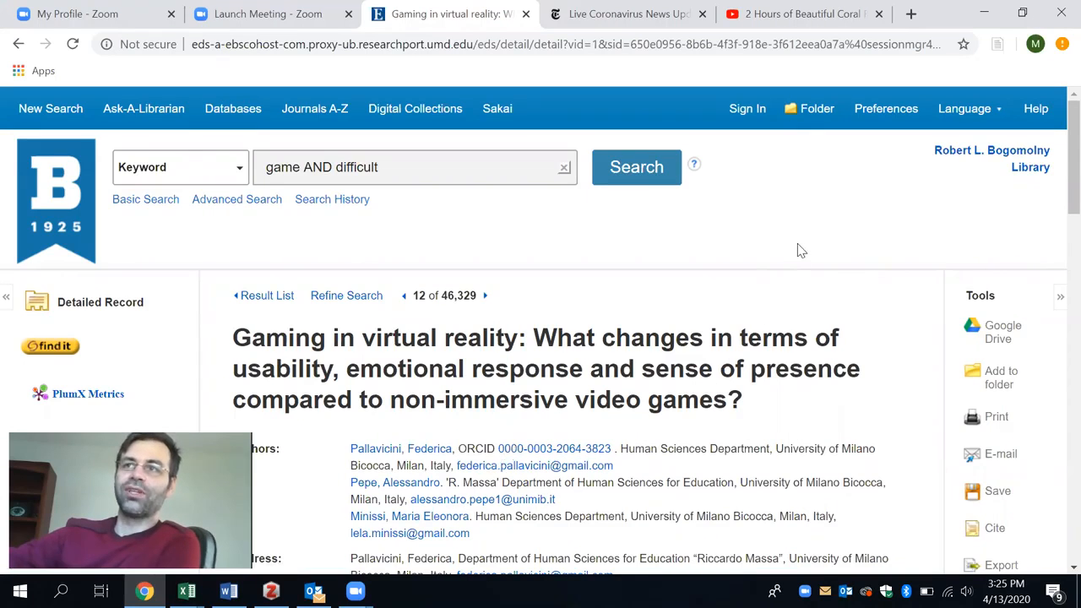
pyautogui.click(625, 13)
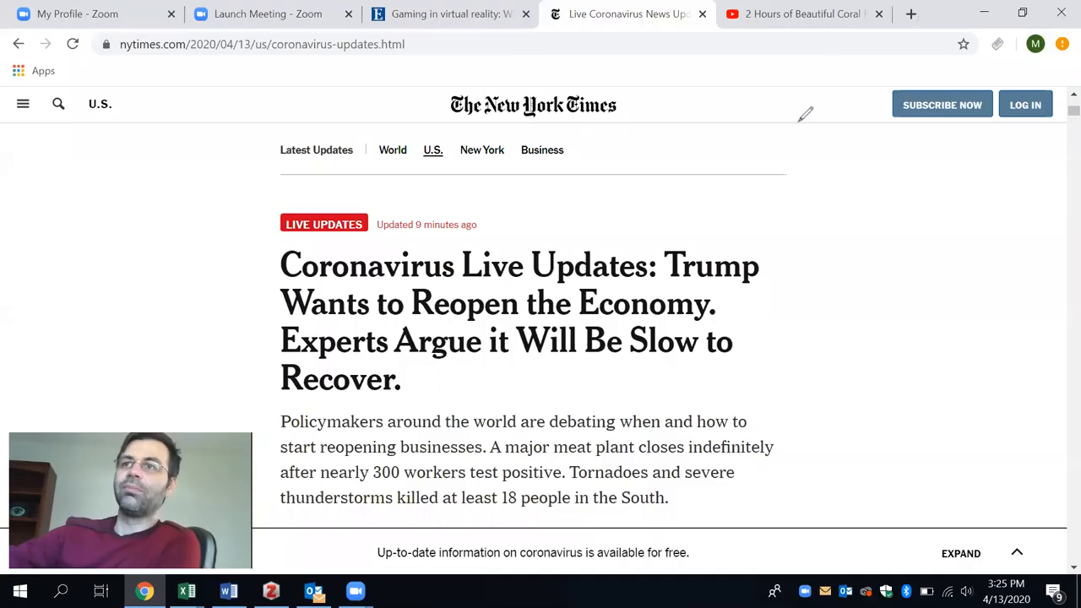
pyautogui.moveTo(979, 10); pyautogui.dragTo(958, 32)
pyautogui.moveTo(966, 71)
pyautogui.mouseDown()
pyautogui.moveTo(1047, 47)
pyautogui.moveTo(963, 12)
pyautogui.mouseUp()
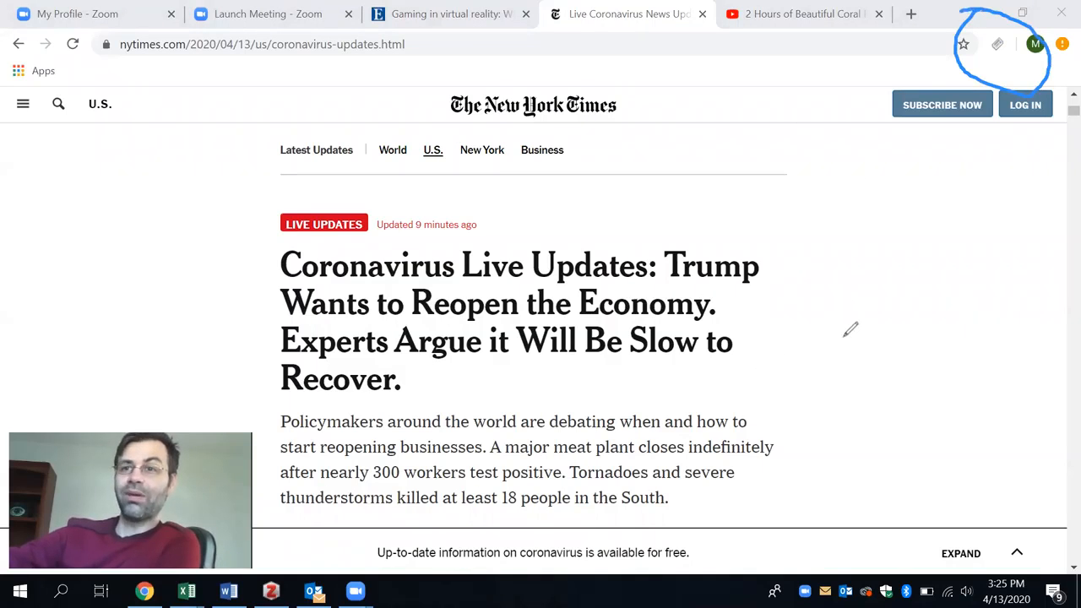
pyautogui.click(768, 484)
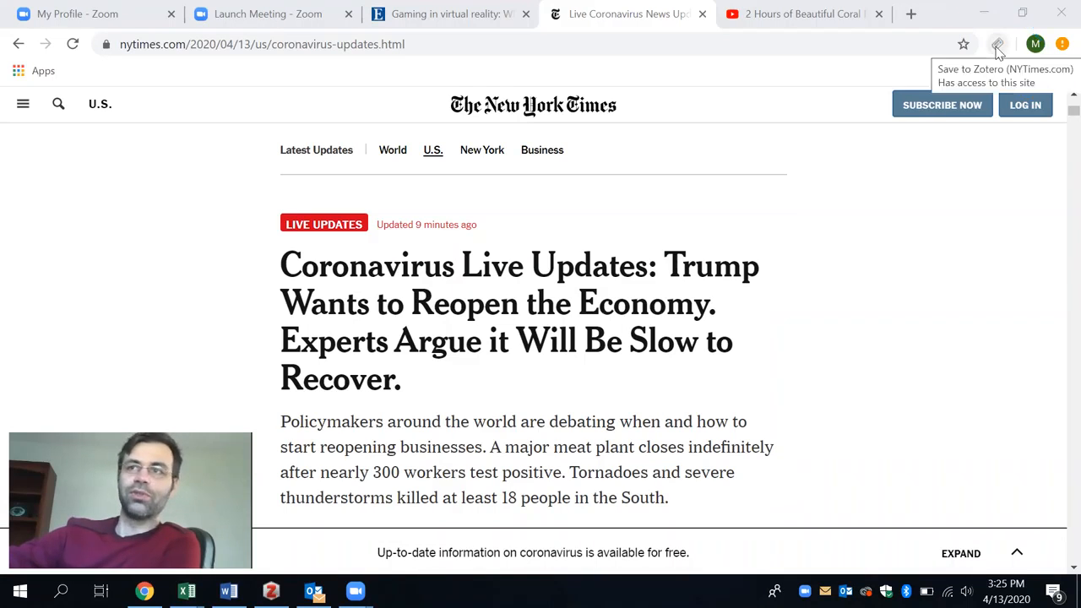
pyautogui.click(996, 48)
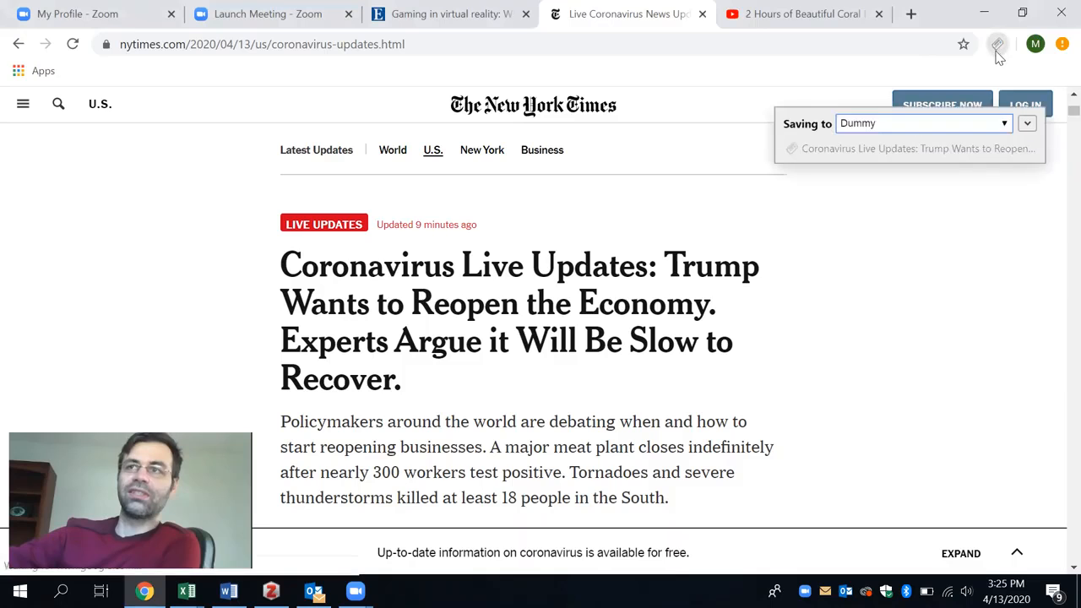
# Step: Save the YouTube "2 Hours of Beautiful Coral Reef Fish" page to the Dummy collection
pyautogui.click(786, 13)
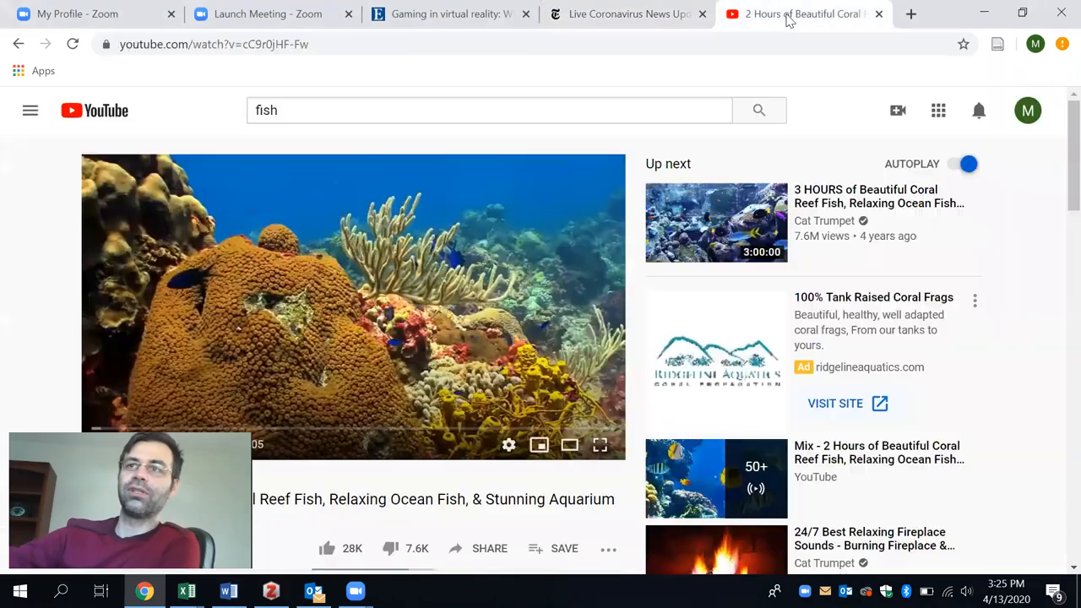
pyautogui.click(997, 46)
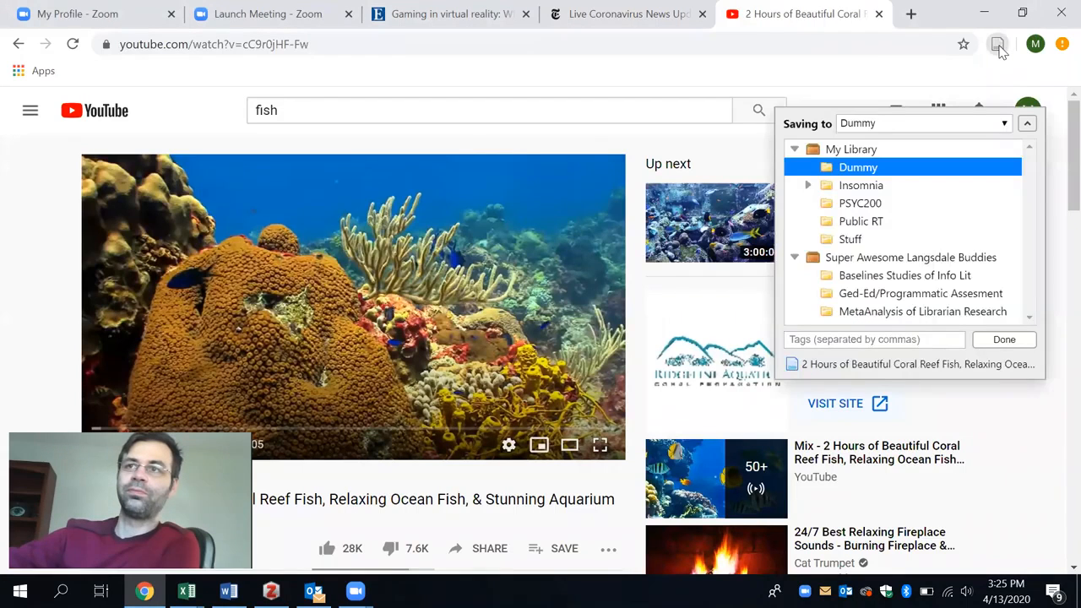
pyautogui.click(1007, 341)
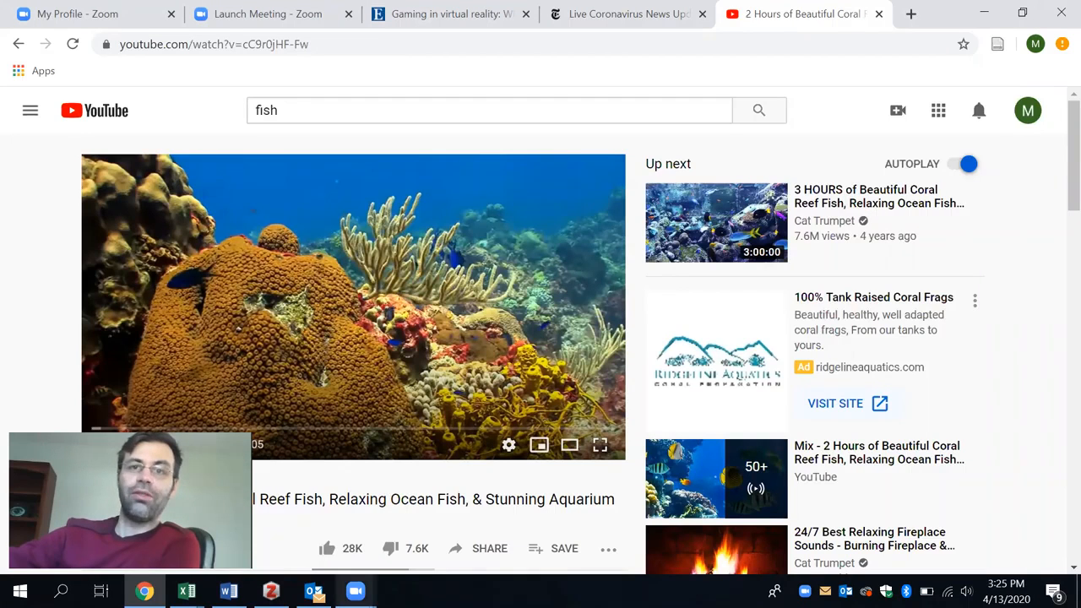
# Step: Switch to Zotero and examine the gaming article's metadata from its abstract down to its publication fields
pyautogui.click(271, 591)
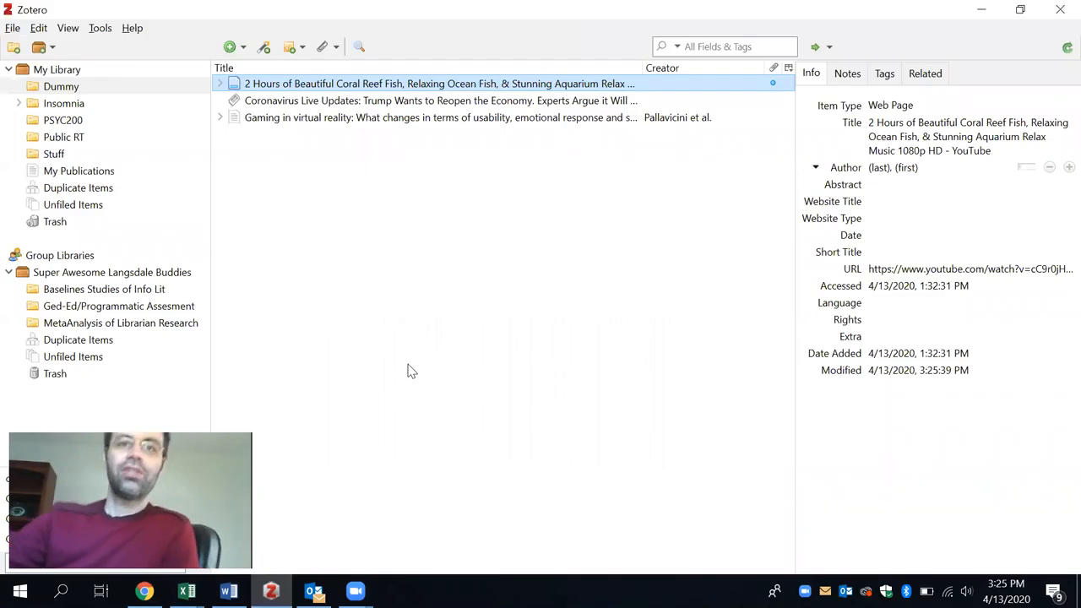
pyautogui.click(383, 118)
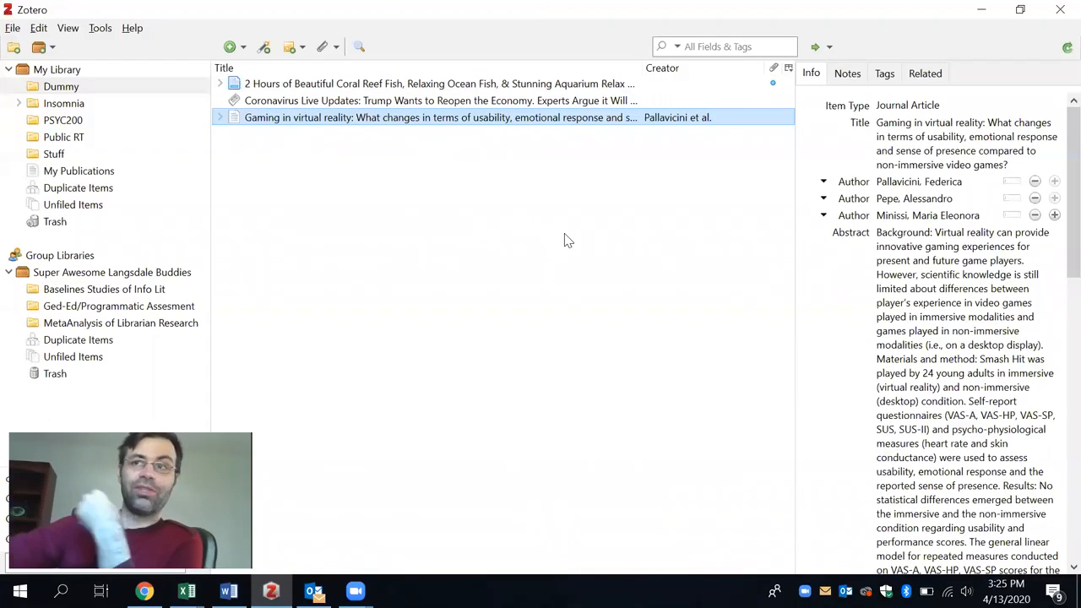
pyautogui.click(1056, 277)
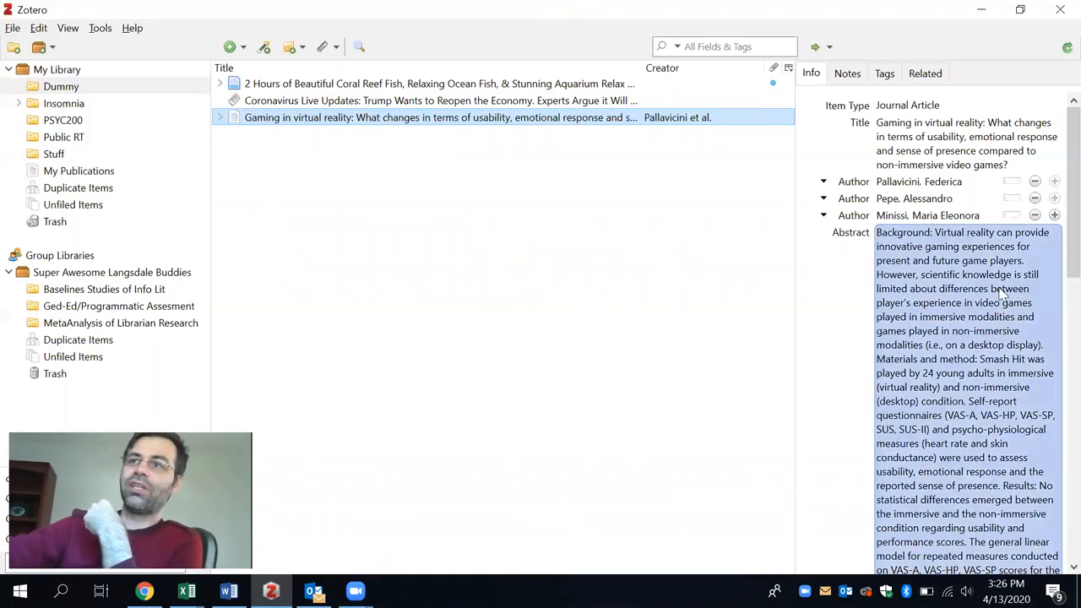
pyautogui.click(844, 323)
pyautogui.scroll(-15, 832, 292)
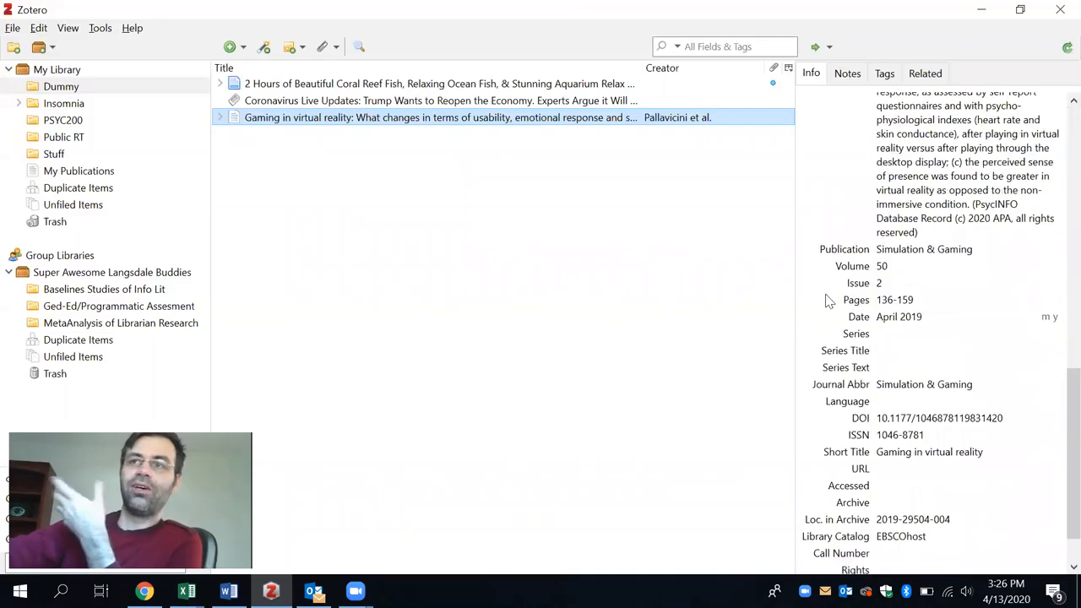
# Step: Compare the metadata of the New York Times and YouTube items, checking the YouTube item's type and author fields
pyautogui.click(437, 103)
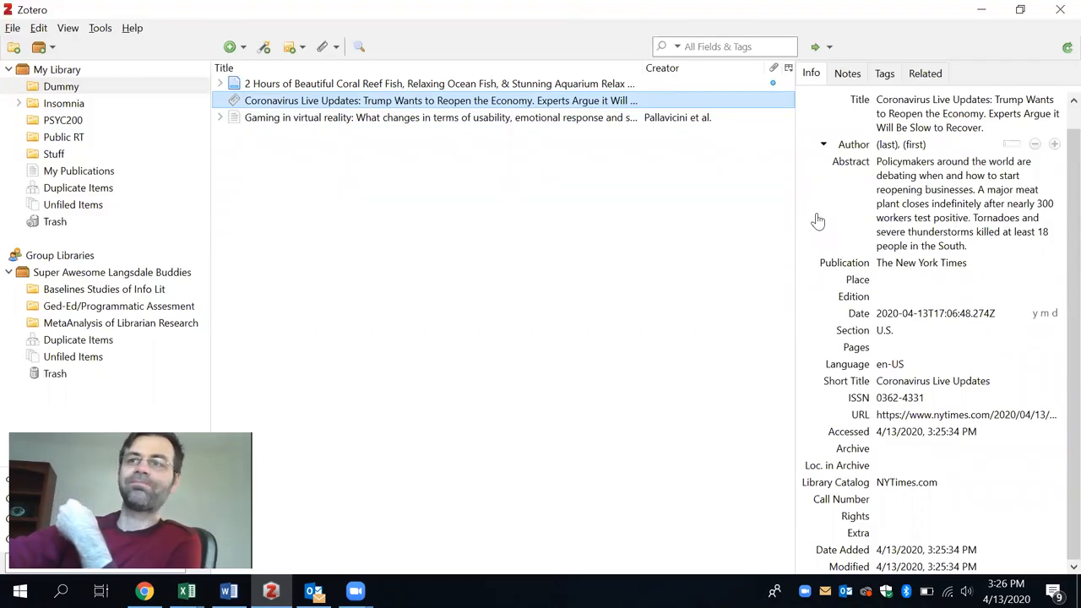
pyautogui.click(344, 85)
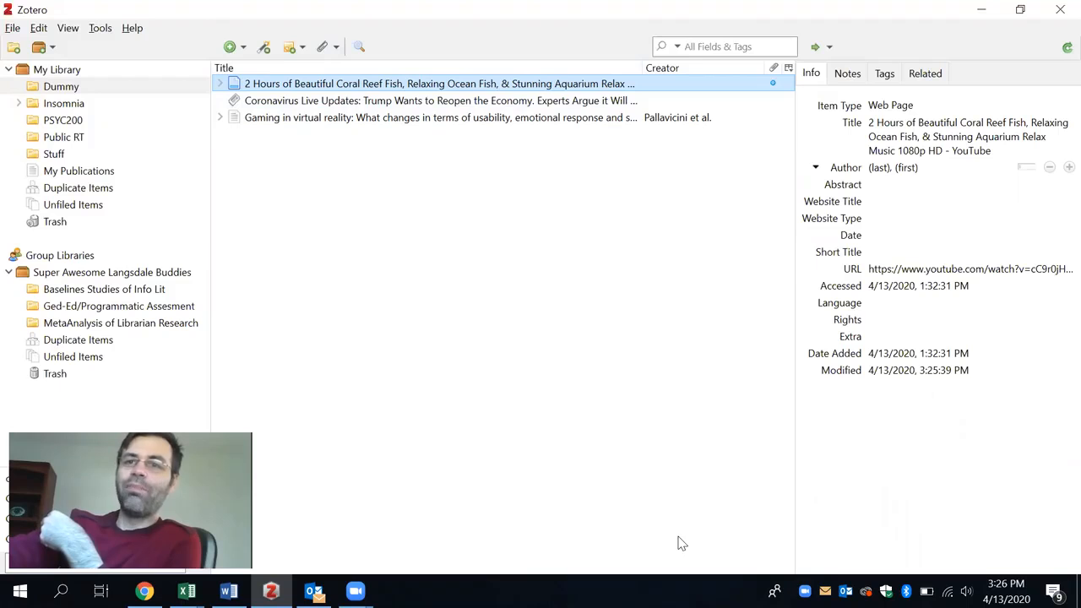
pyautogui.moveTo(912, 90)
pyautogui.mouseDown()
pyautogui.moveTo(851, 102)
pyautogui.moveTo(913, 95)
pyautogui.mouseUp()
pyautogui.moveTo(868, 146)
pyautogui.mouseDown()
pyautogui.moveTo(828, 162)
pyautogui.moveTo(864, 193)
pyautogui.moveTo(889, 118)
pyautogui.moveTo(845, 148)
pyautogui.moveTo(843, 173)
pyautogui.mouseUp()
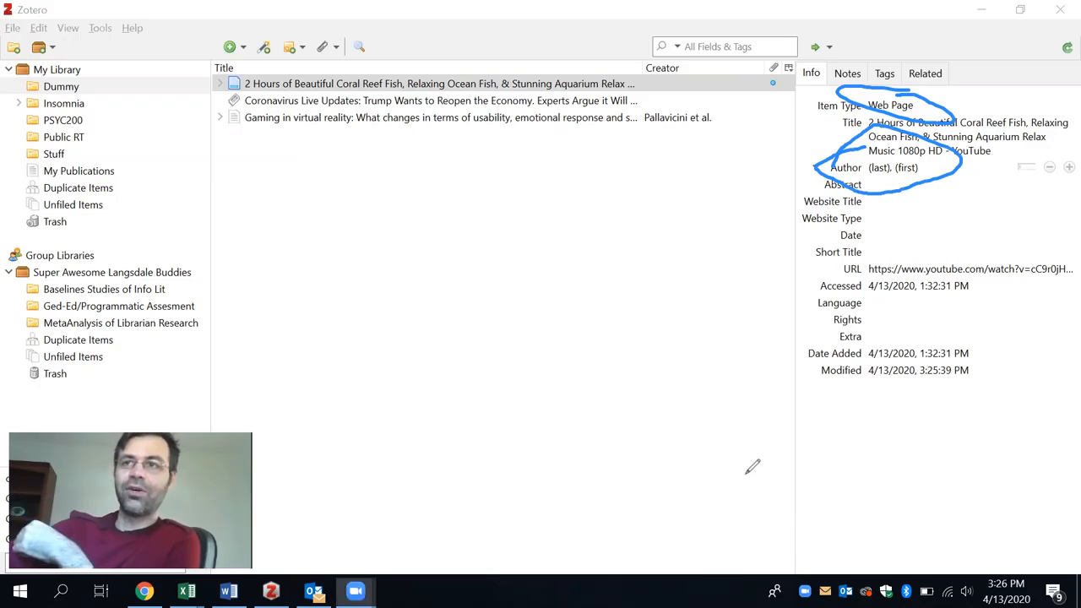
pyautogui.click(714, 319)
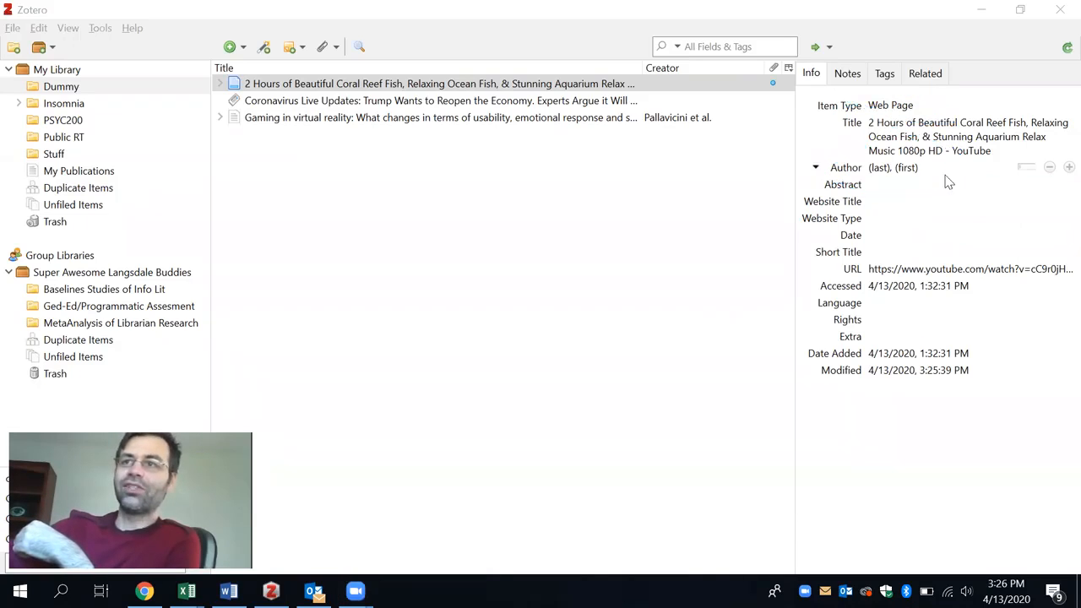
# Step: Set the YouTube item's author to "First Name" as first name and "Last Name" as last name
pyautogui.click(914, 168)
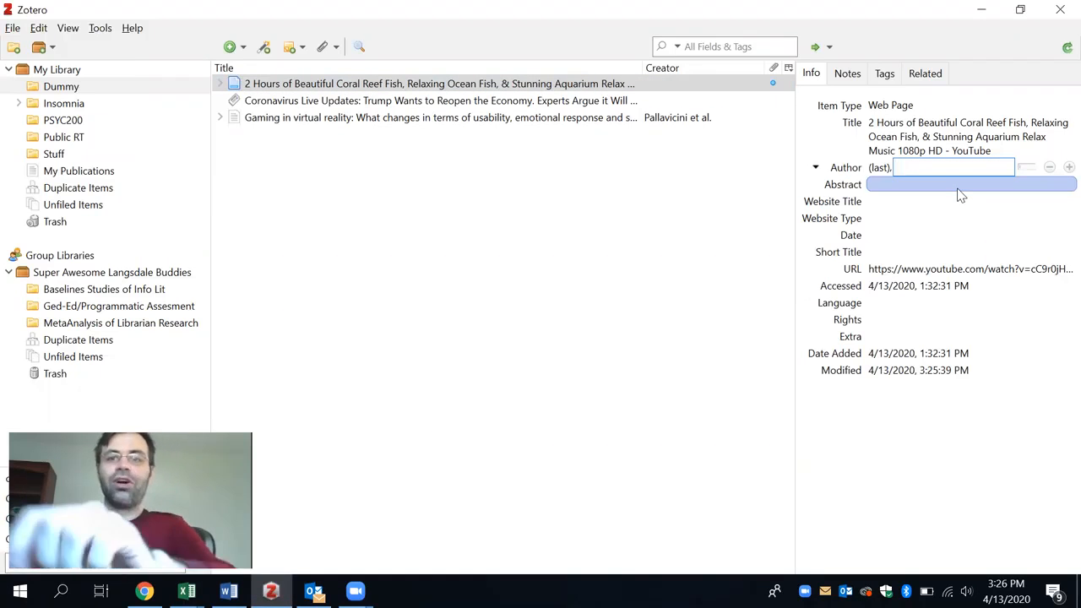
pyautogui.write('First Name')
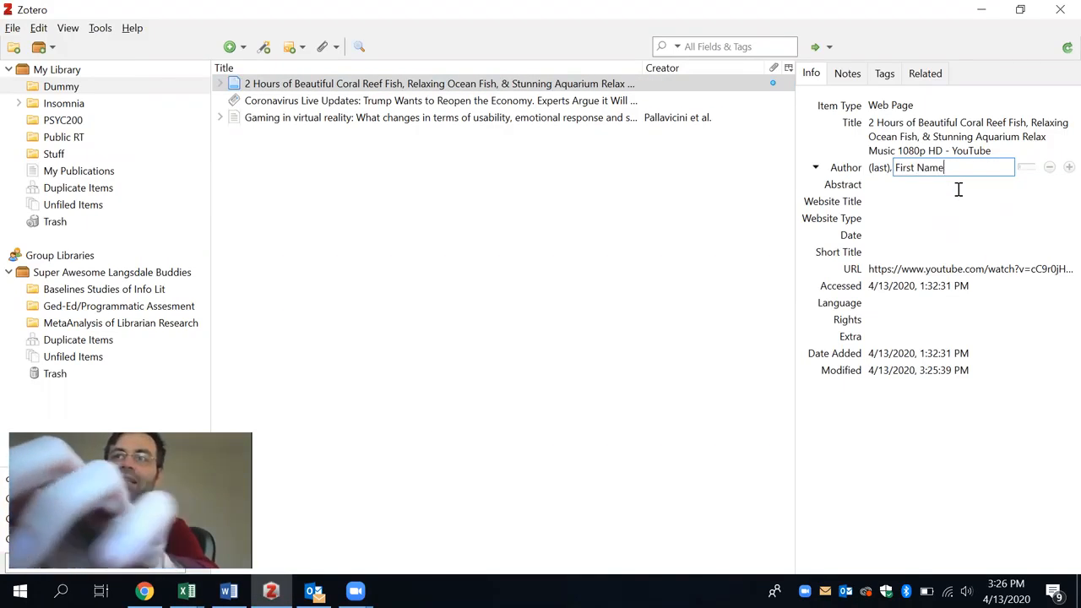
pyautogui.click(880, 168)
pyautogui.write('LAst Name')
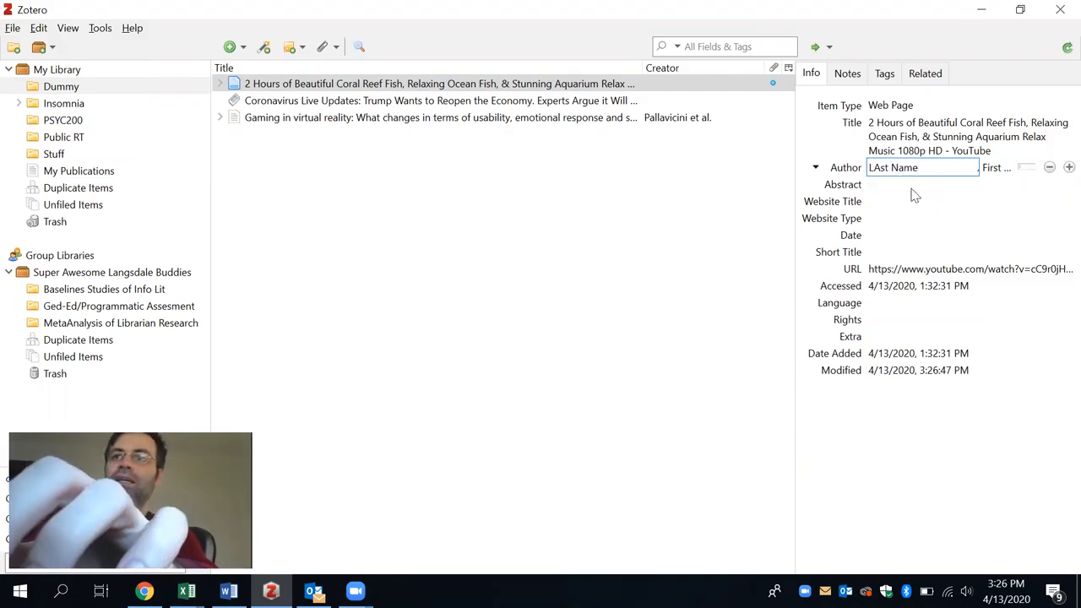
pyautogui.click(881, 168)
pyautogui.press('BackSpace')
pyautogui.write('a')
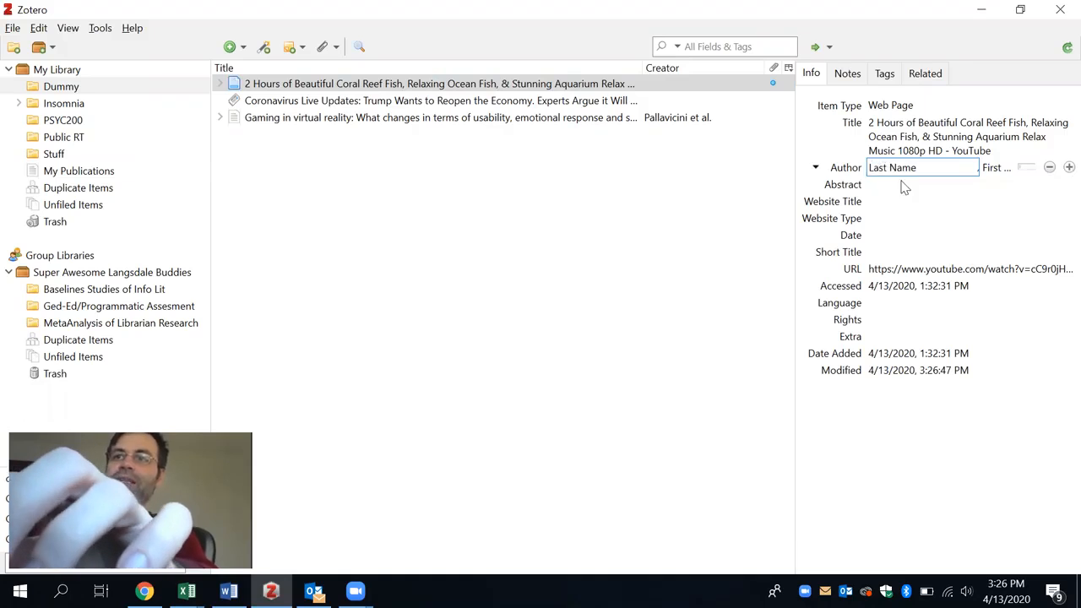
pyautogui.click(929, 201)
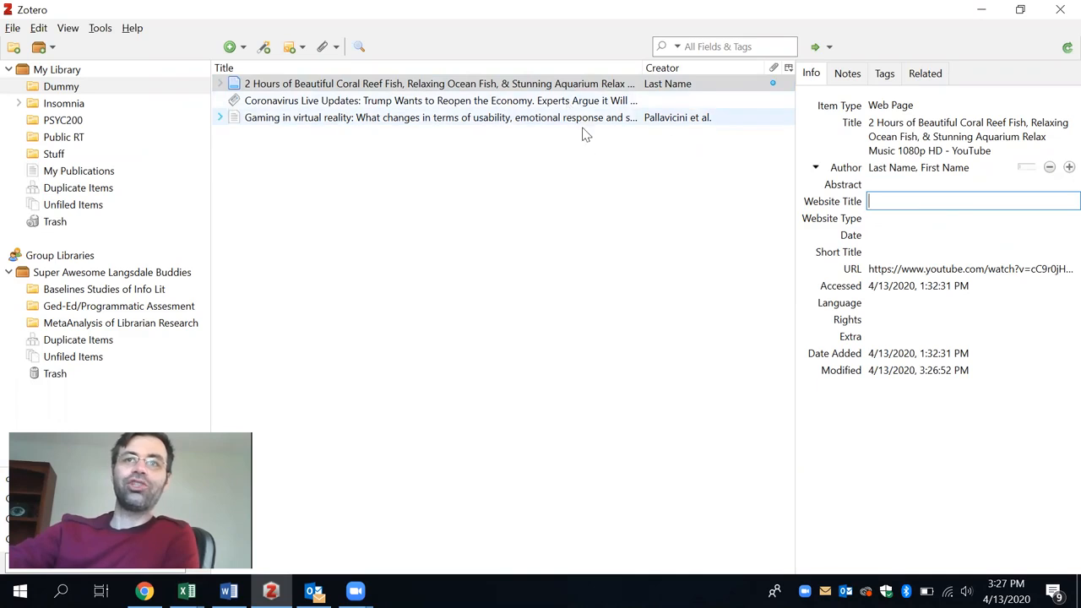
# Step: Display all items of My Library and sort them by creator
pyautogui.click(538, 101)
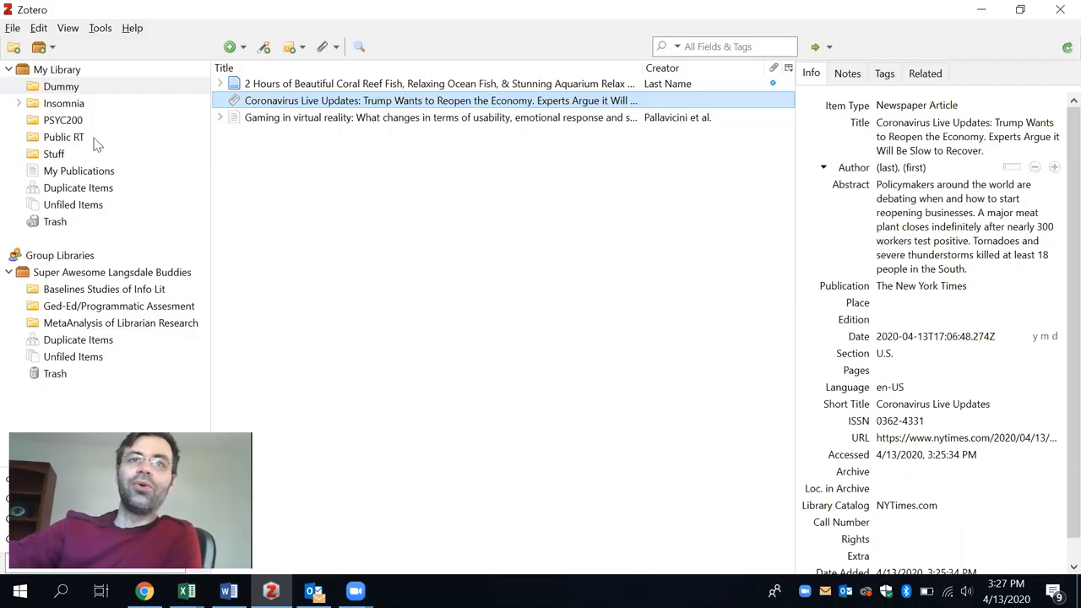
pyautogui.click(65, 72)
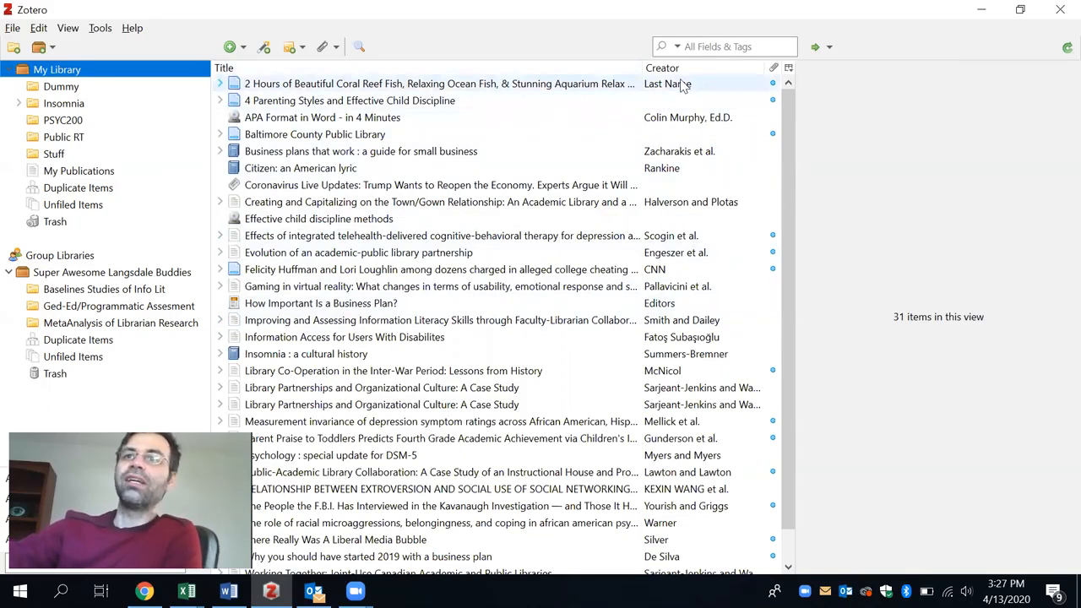
pyautogui.click(700, 68)
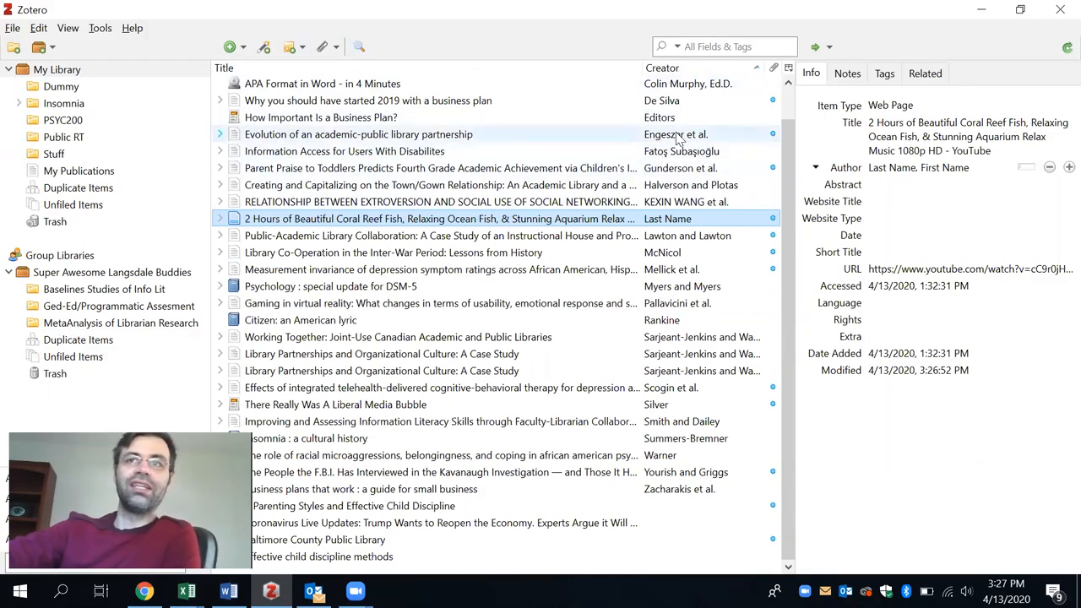
# Step: Search all fields and tags for the surname of the "Public-Academic Library Collaboration" article's authors, and clear the search
pyautogui.click(693, 46)
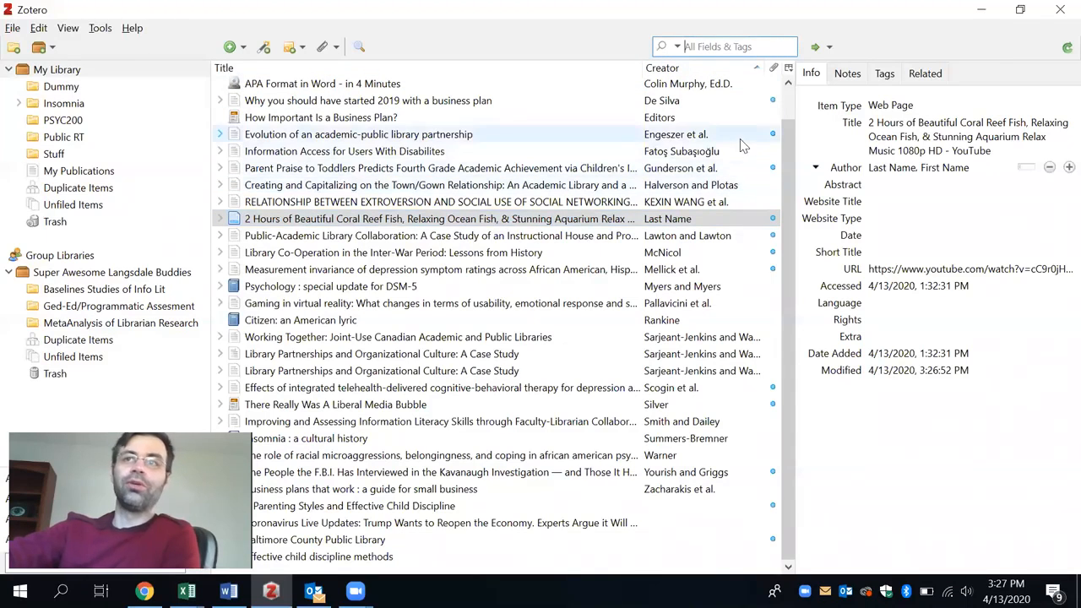
pyautogui.write('lawton')
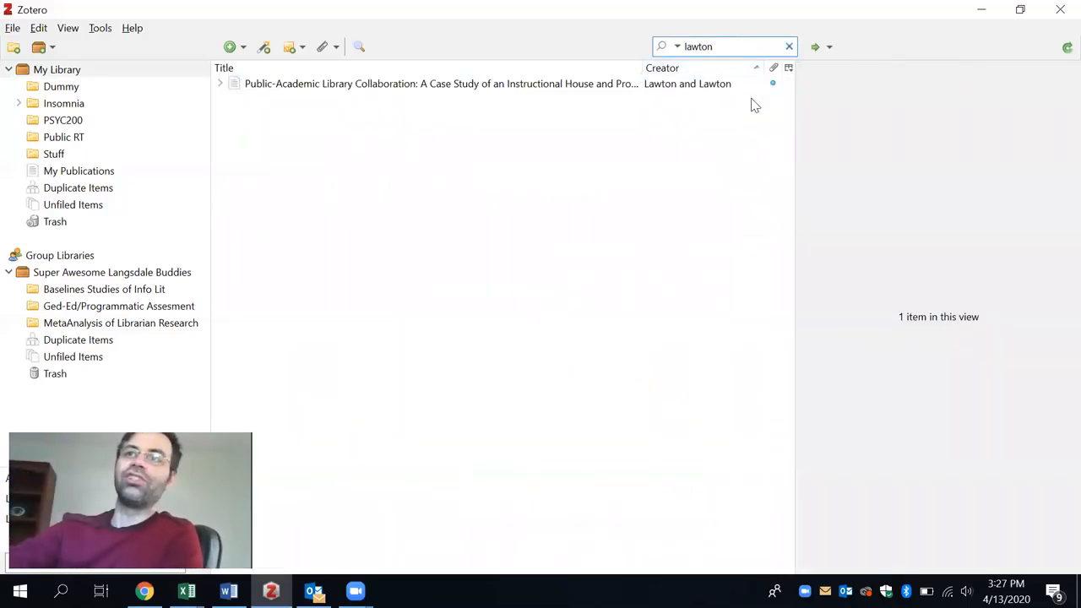
pyautogui.press('Escape')
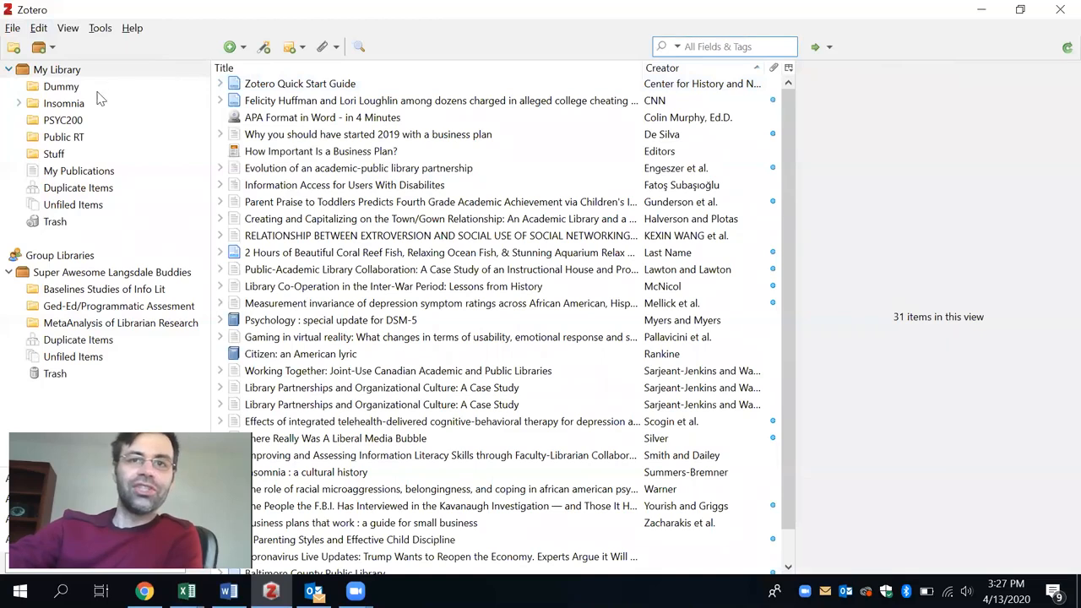
# Step: Return to the Dummy collection, select the virtual reality gaming article and view its options for attaching links and files
pyautogui.click(63, 88)
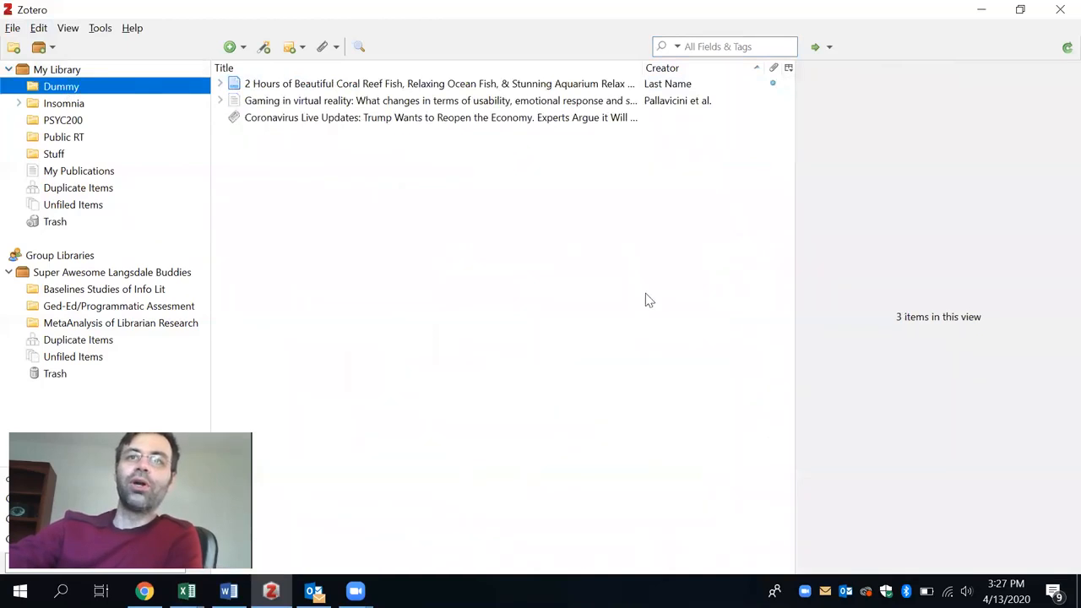
pyautogui.click(441, 107)
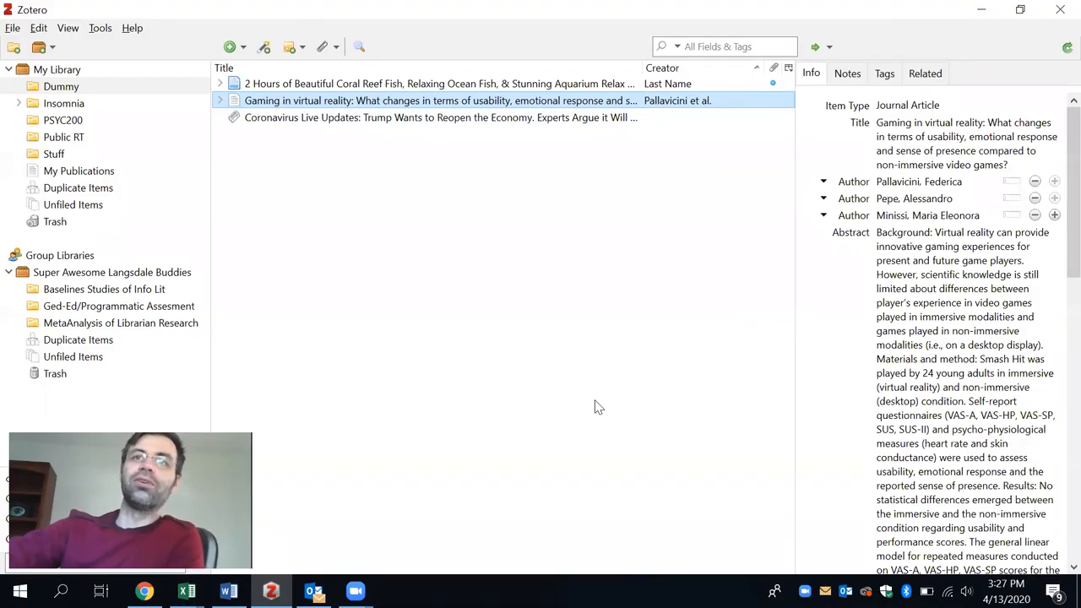
pyautogui.moveTo(281, 23)
pyautogui.mouseDown()
pyautogui.moveTo(218, 45)
pyautogui.moveTo(304, 84)
pyautogui.mouseUp()
pyautogui.moveTo(399, 42); pyautogui.dragTo(262, 22)
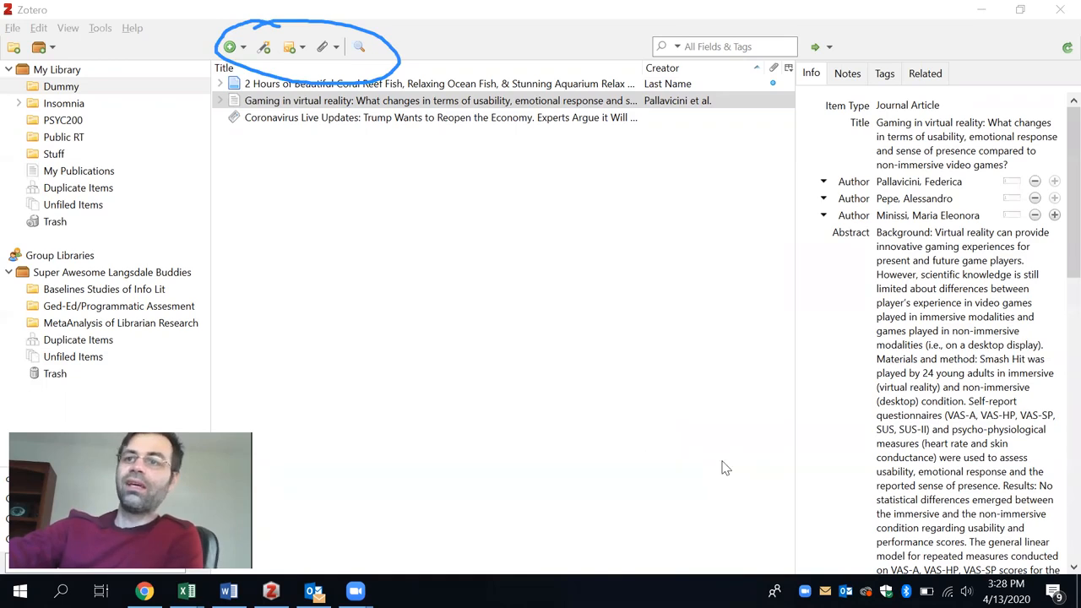
pyautogui.click(328, 48)
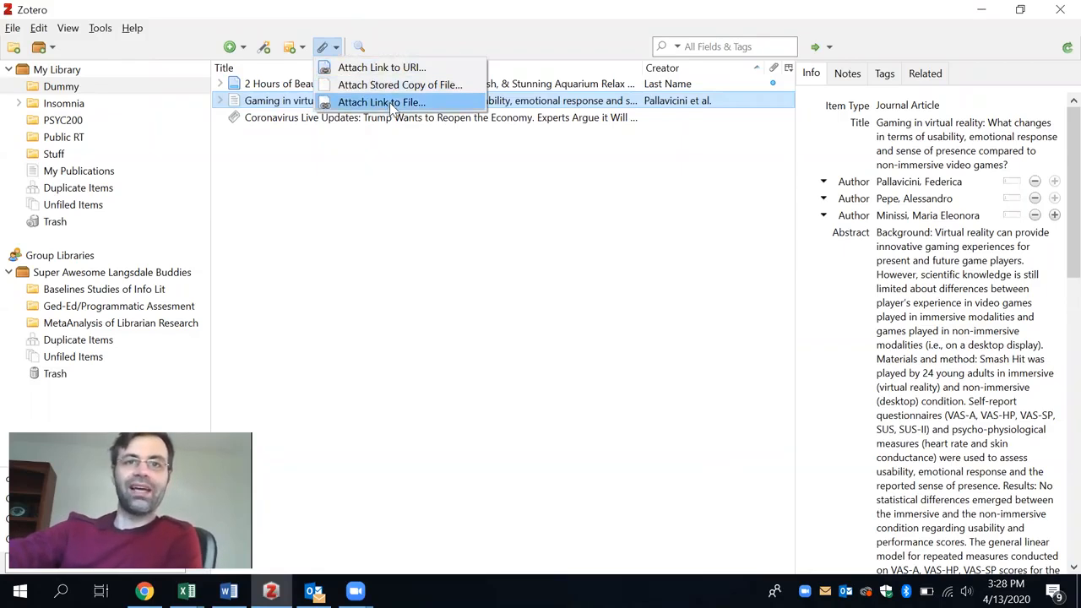
pyautogui.click(449, 39)
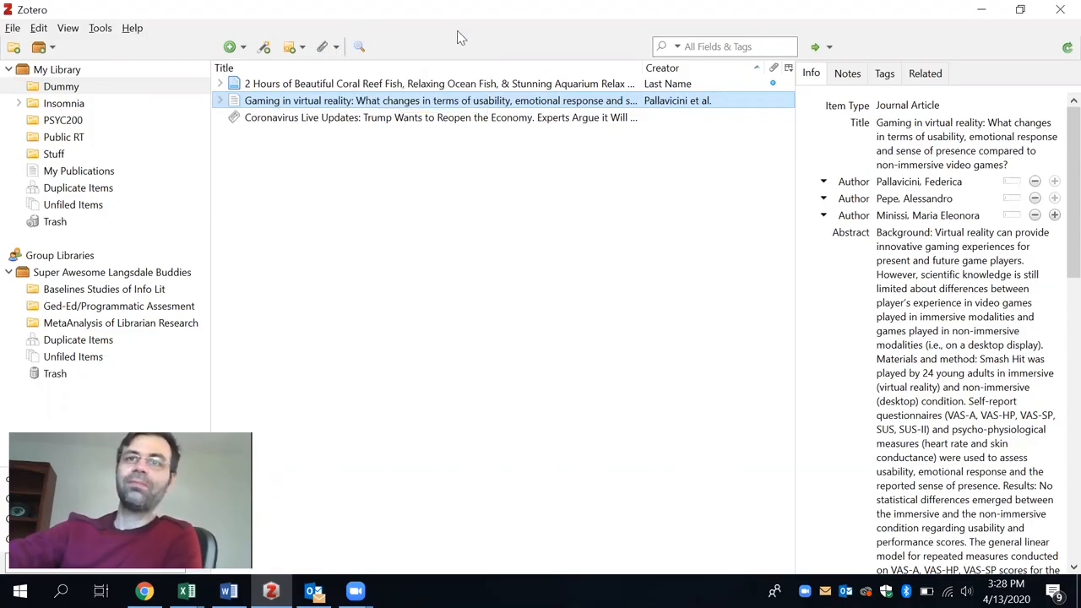
# Step: Create a standalone note in the Dummy collection reading "This folder is for AAAA class"
pyautogui.click(291, 51)
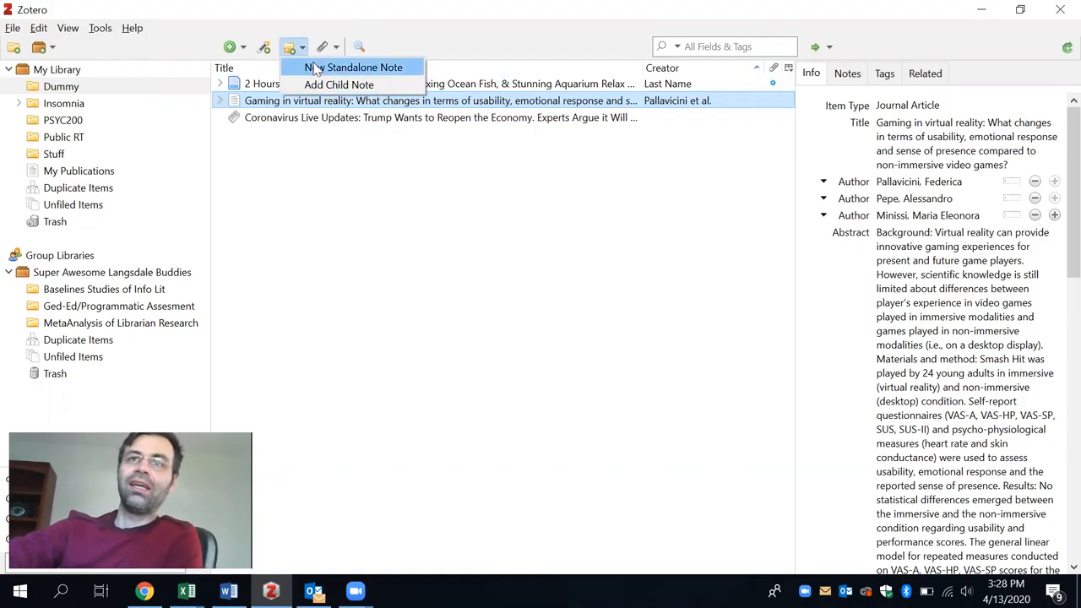
pyautogui.click(350, 68)
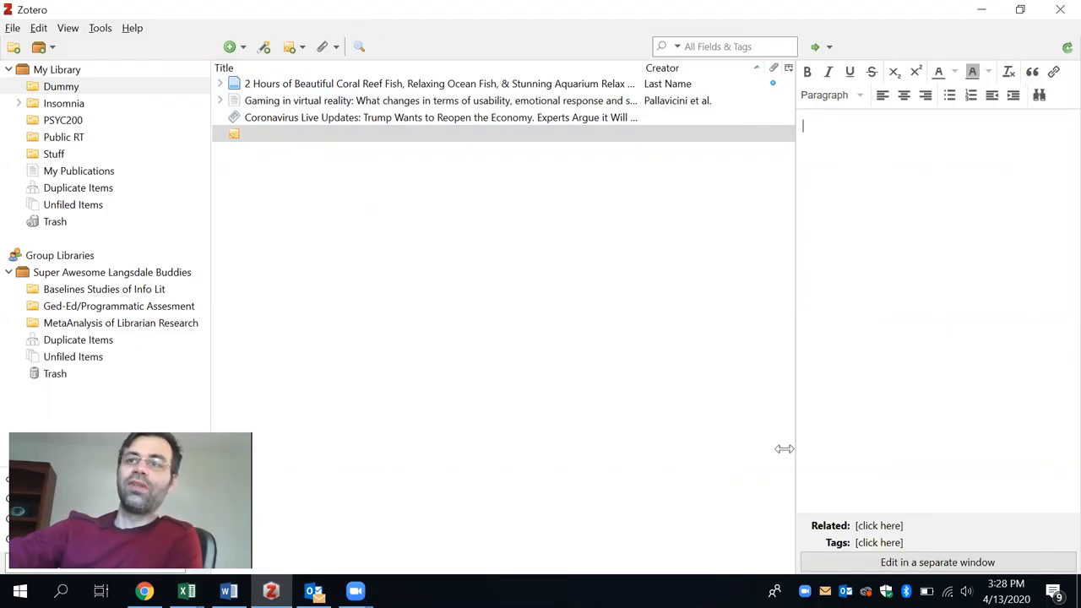
pyautogui.write('This folder is for')
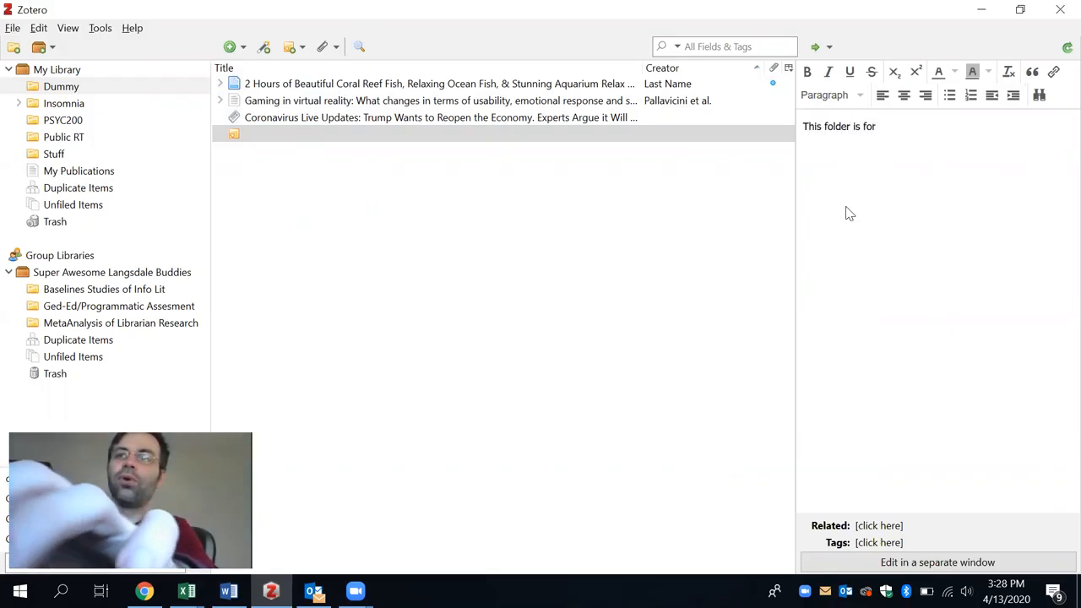
pyautogui.write(' AAAA class')
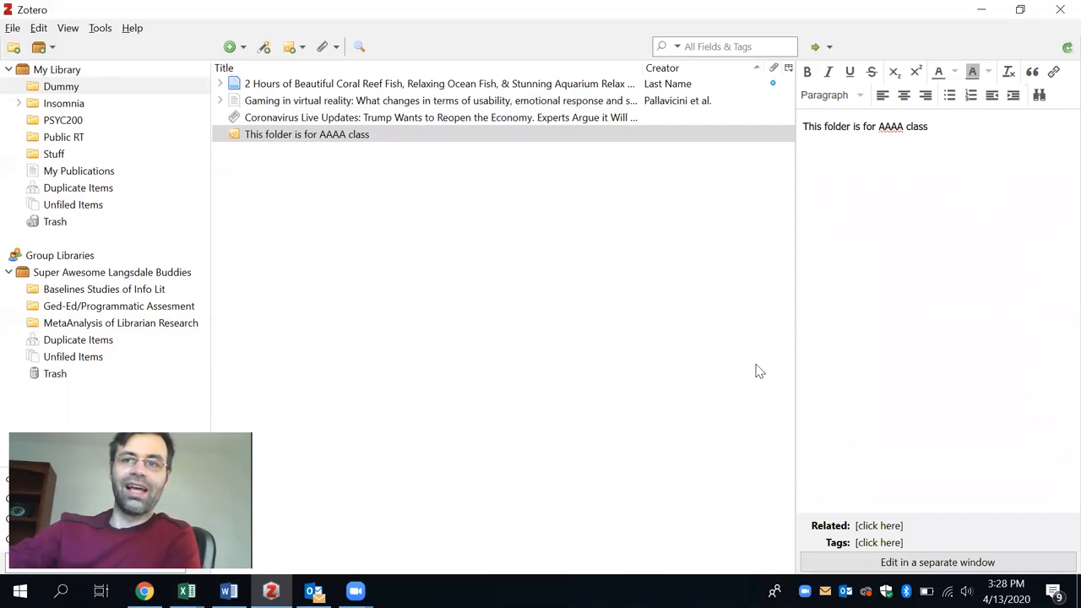
pyautogui.click(749, 482)
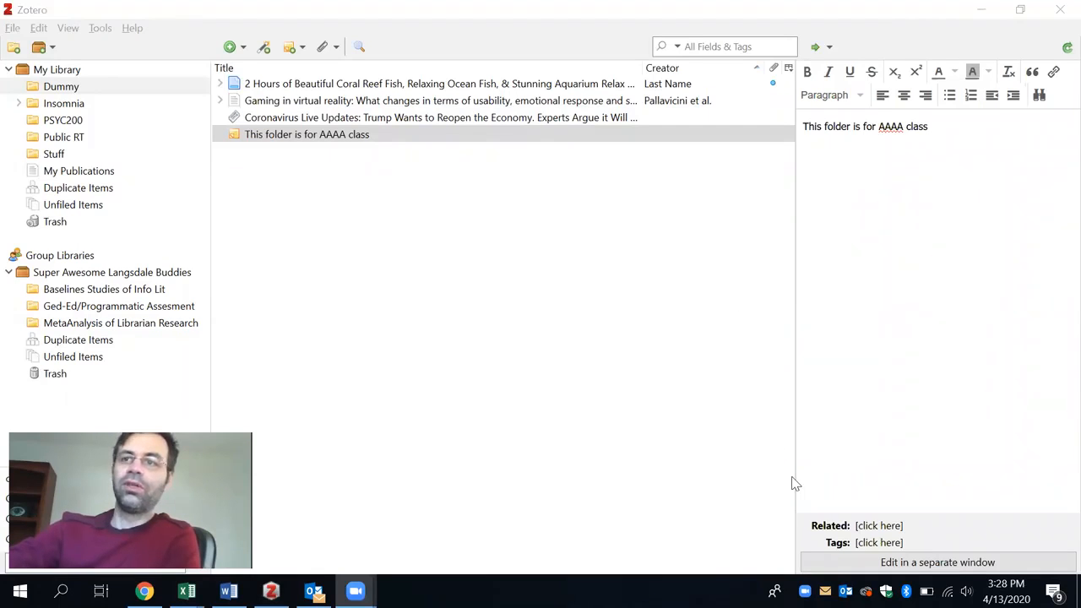
# Step: Remove the standalone "This folder is for AAAA class" note from the Dummy collection
pyautogui.rightClick(532, 198)
pyautogui.click(273, 140)
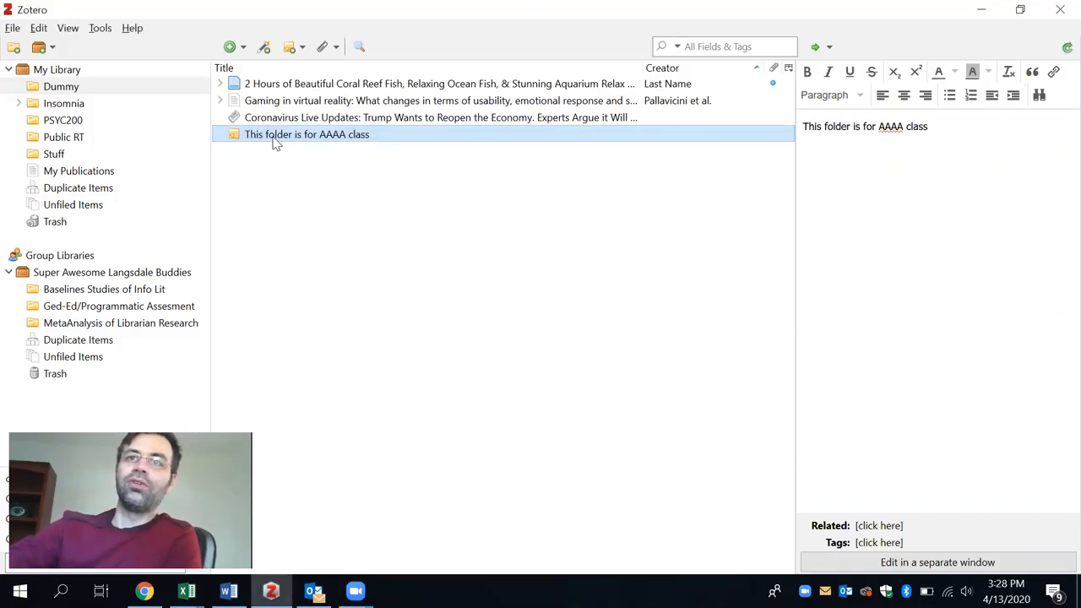
pyautogui.rightClick(272, 137)
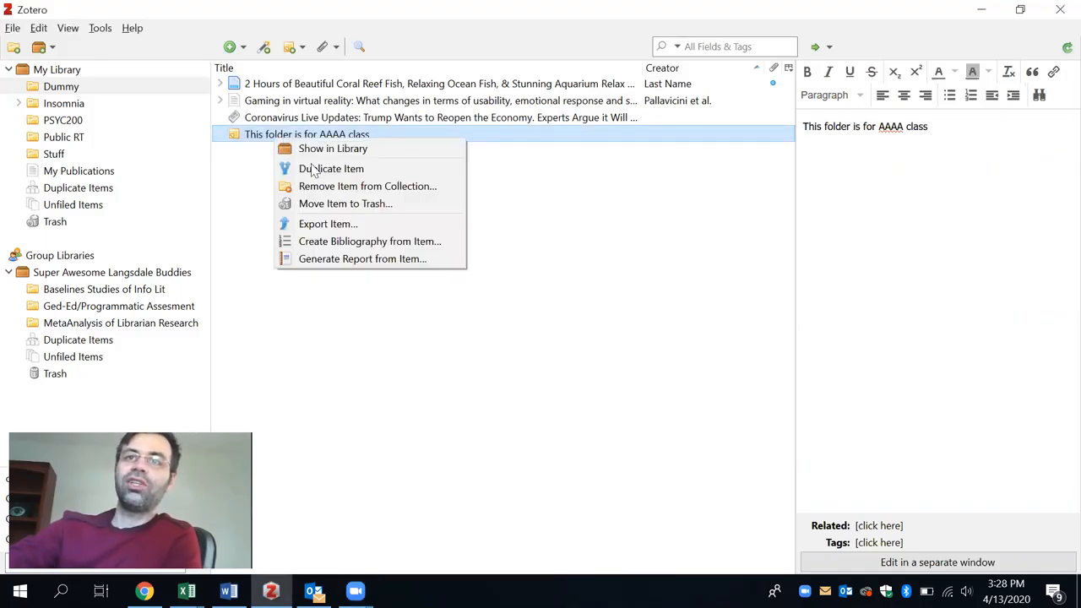
pyautogui.click(348, 186)
pyautogui.click(492, 315)
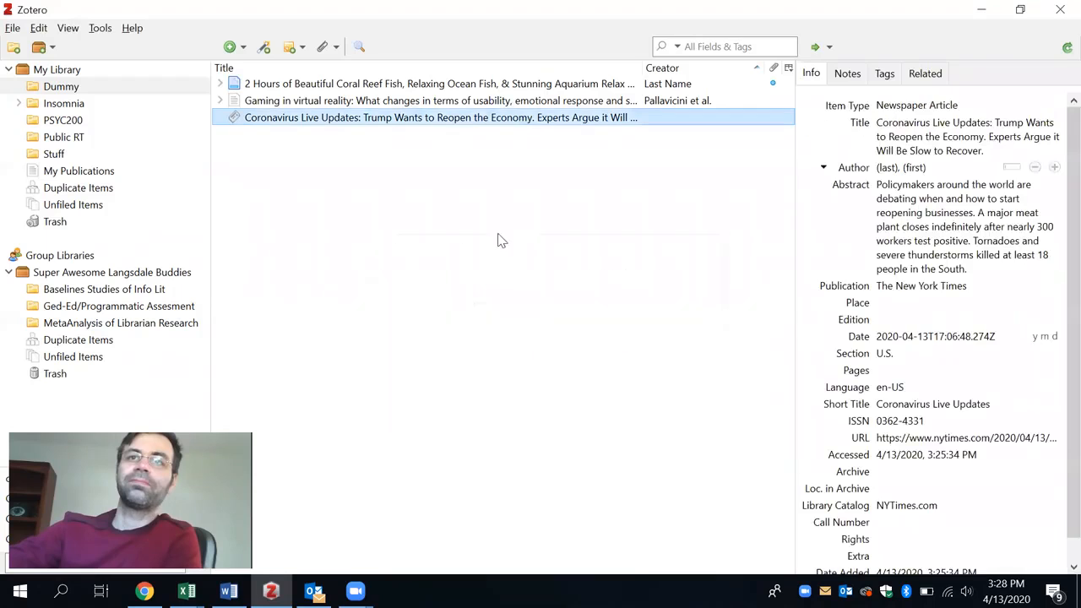
# Step: Add a child note reading "Cite page 10" to the virtual reality gaming article
pyautogui.click(300, 101)
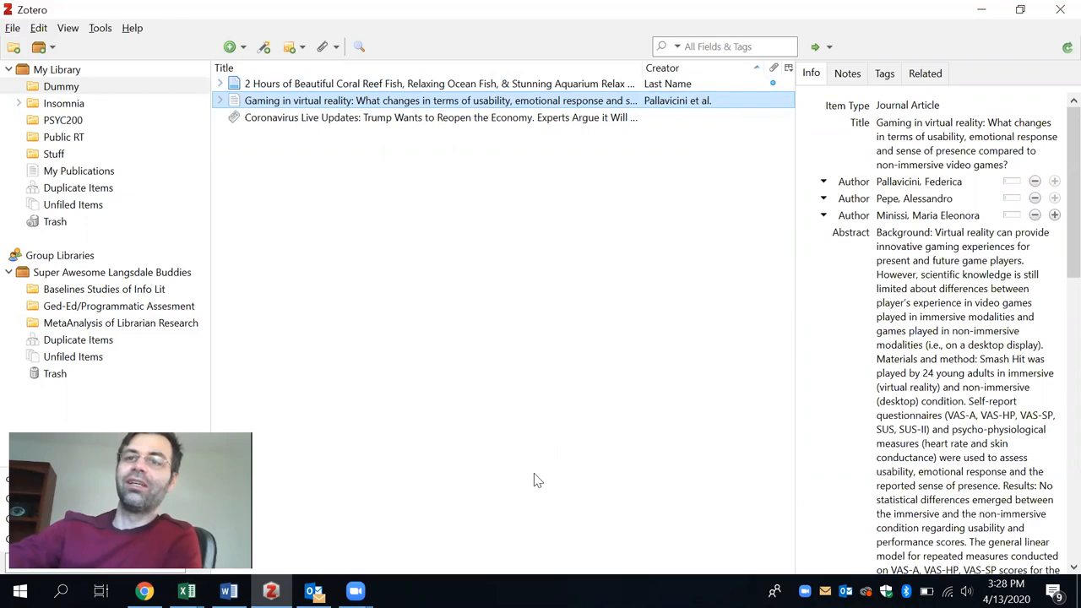
pyautogui.moveTo(866, 44)
pyautogui.mouseDown()
pyautogui.moveTo(843, 95)
pyautogui.moveTo(909, 42)
pyautogui.moveTo(819, 51)
pyautogui.mouseUp()
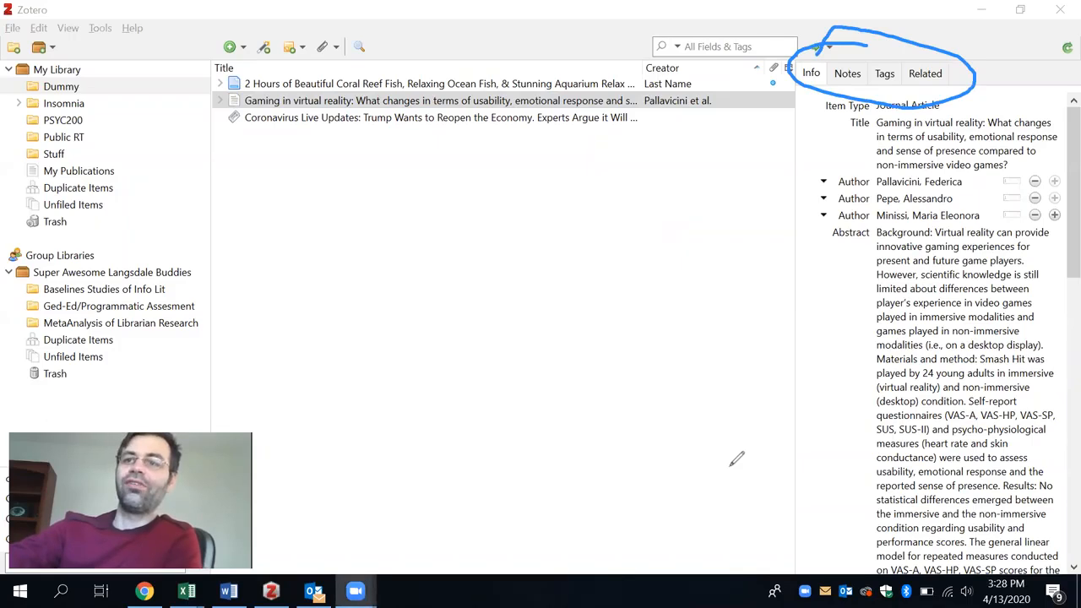
pyautogui.click(861, 79)
pyautogui.click(887, 104)
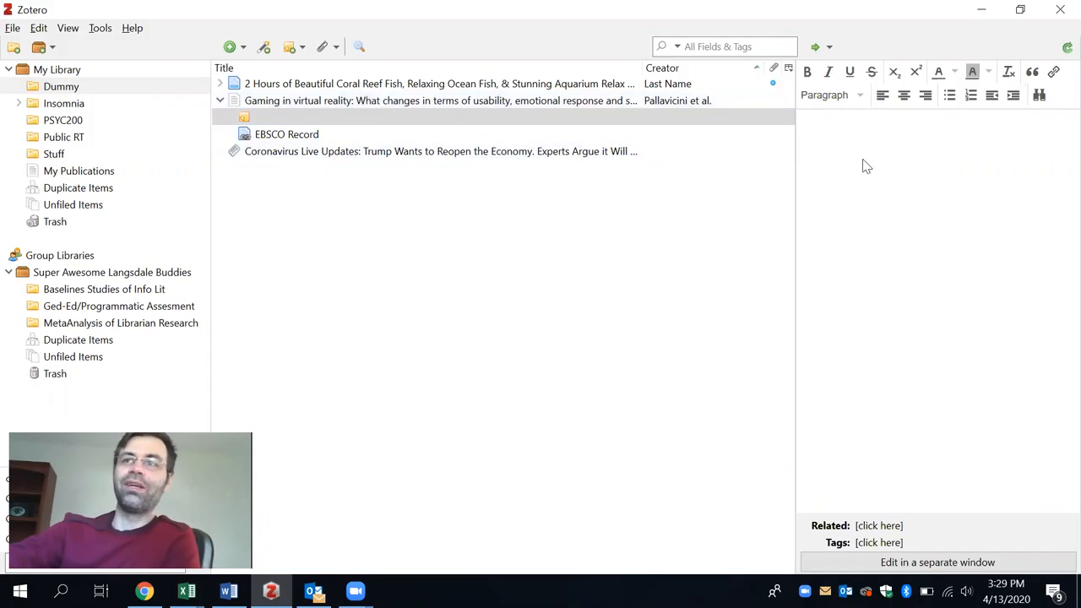
pyautogui.write('Cit')
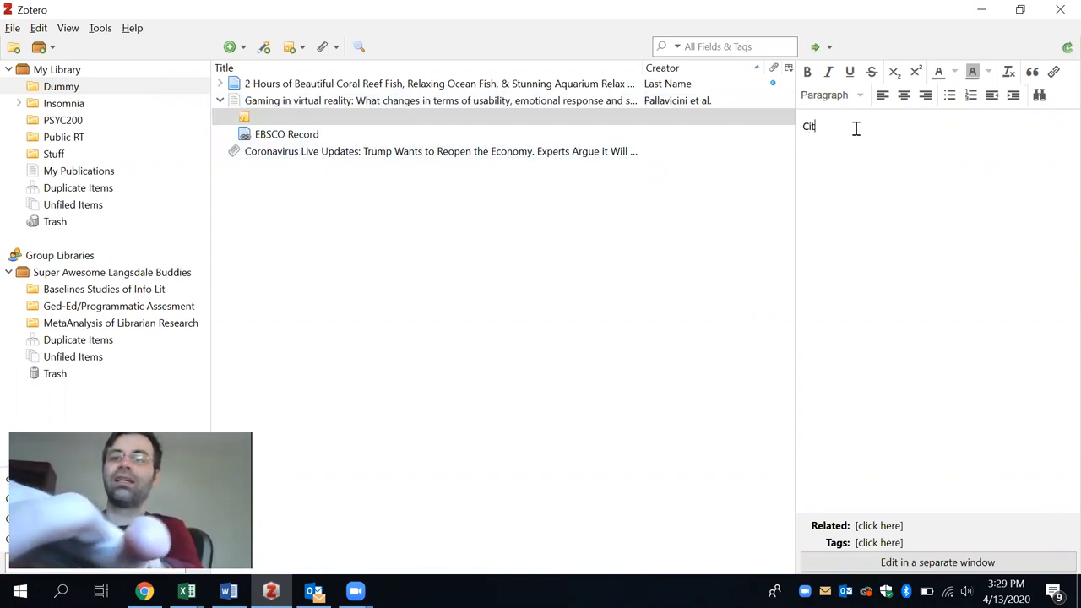
pyautogui.write('e page 1')
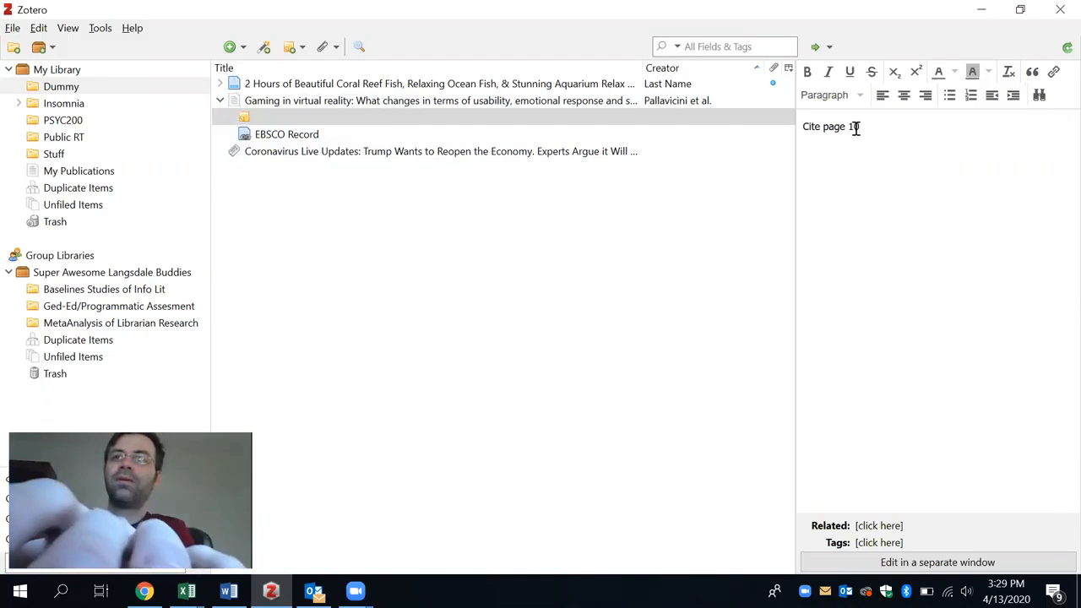
pyautogui.write('0')
pyautogui.press('Return')
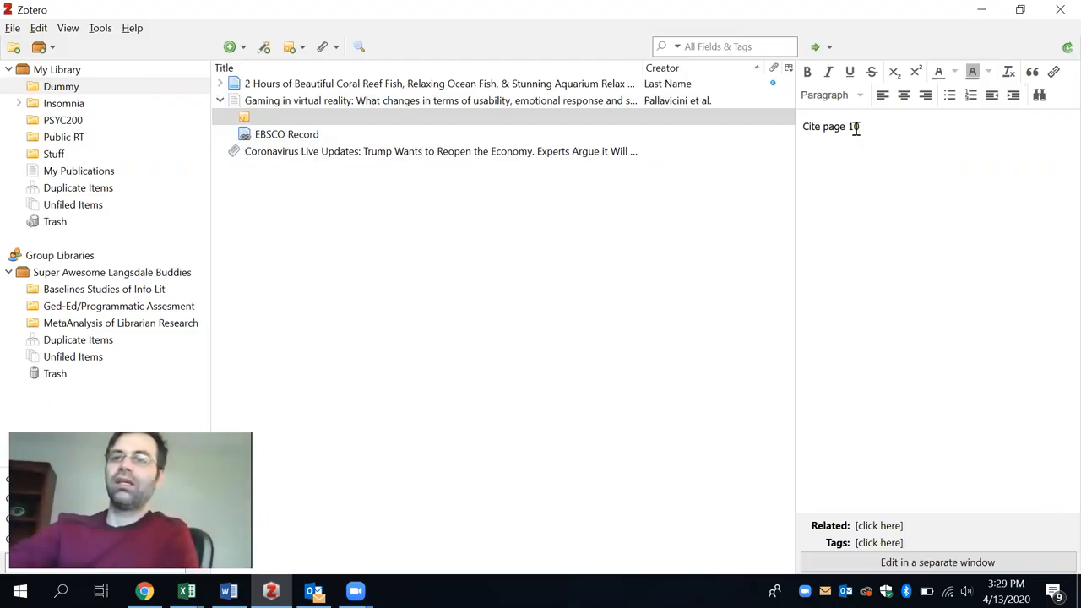
pyautogui.click(694, 166)
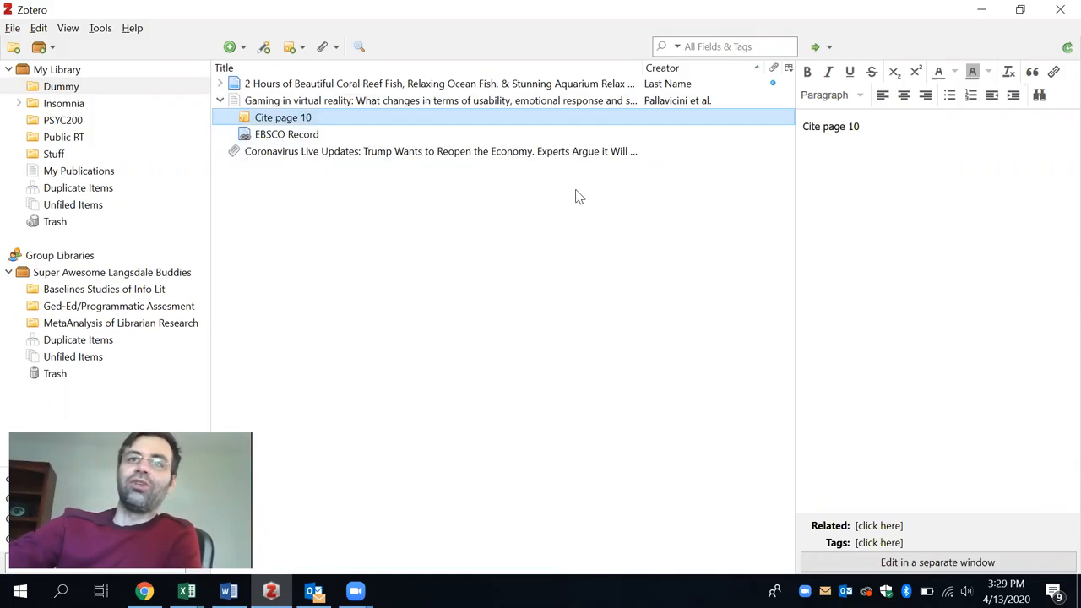